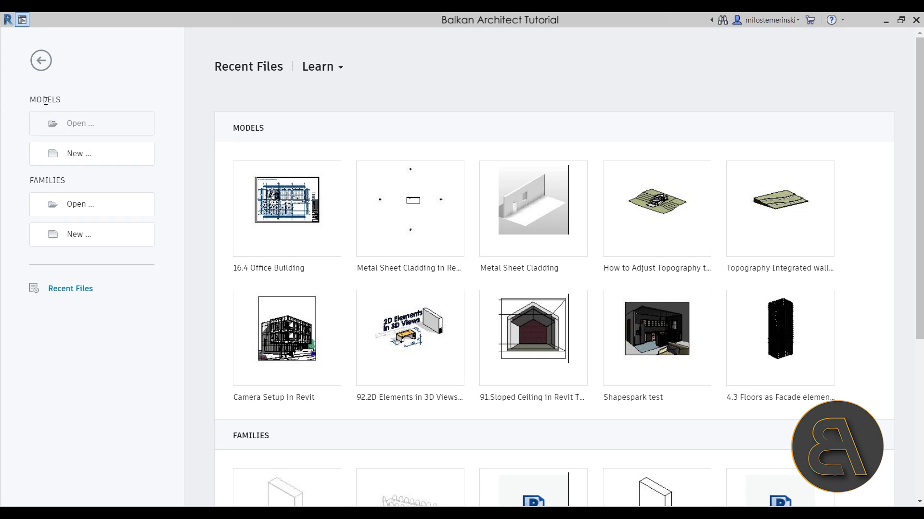
Start a new project template based on the Architectural Template
click(94, 160)
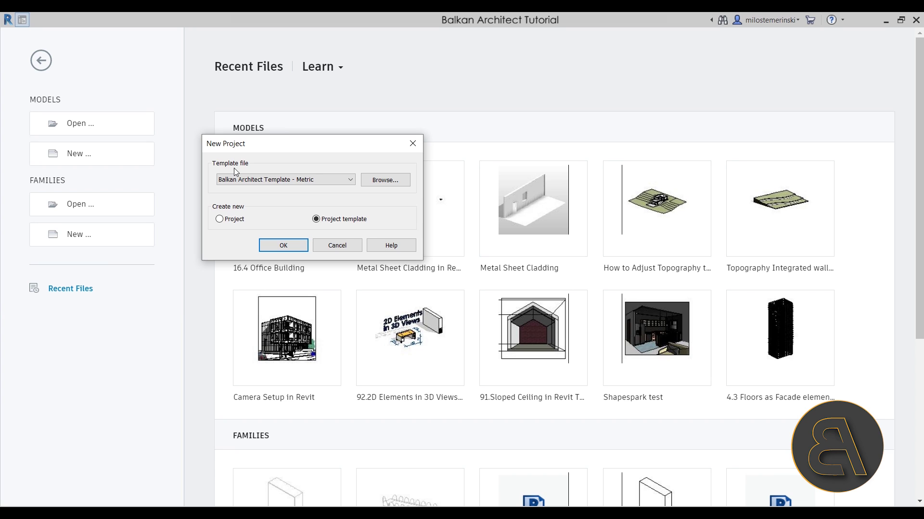
click(232, 182)
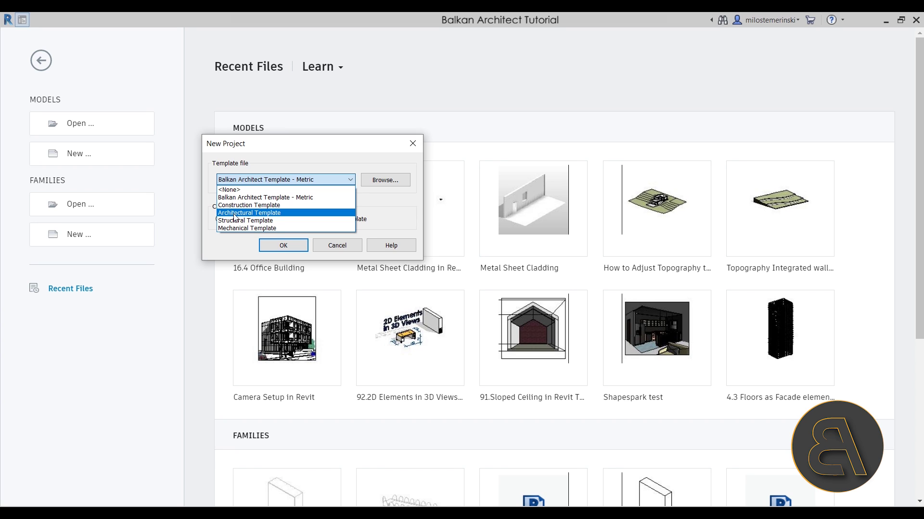
click(234, 213)
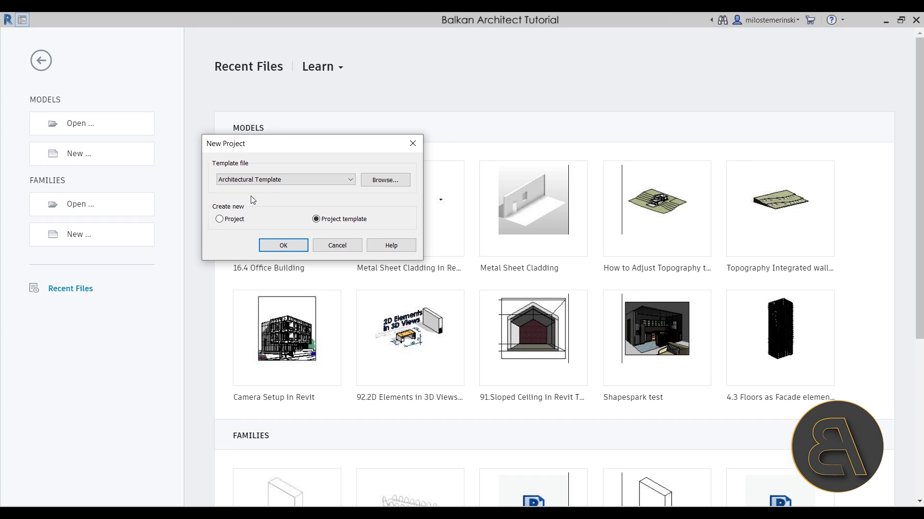
click(296, 246)
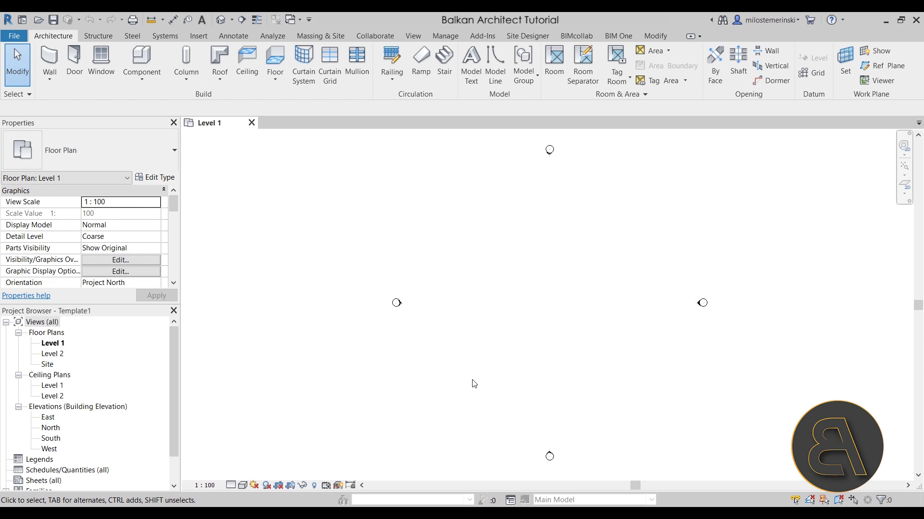
Pan the empty Level 1 floor plan sideways while the template loads
middle_drag(543, 323, 449, 319)
scroll(131, 374, down, 2)
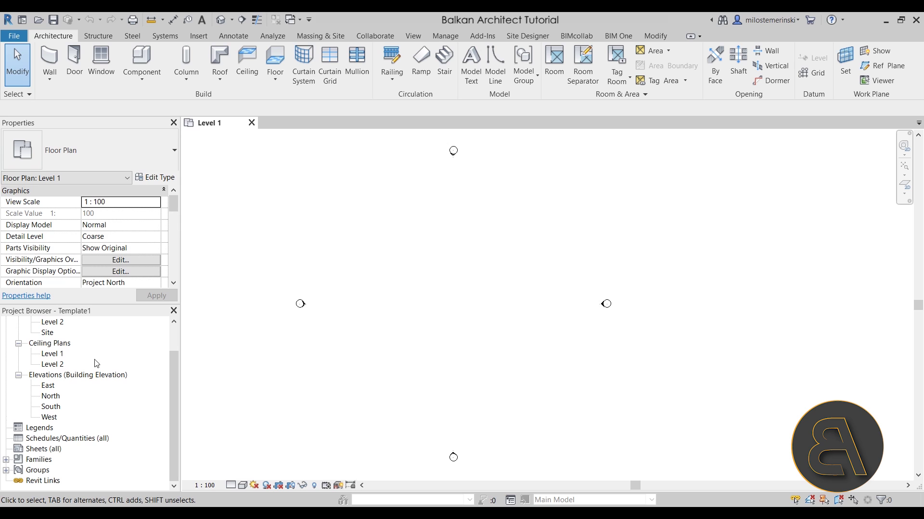
Add sheet A101 with the A1 metric titleblock from Sheets (all)
right_click(45, 450)
click(81, 391)
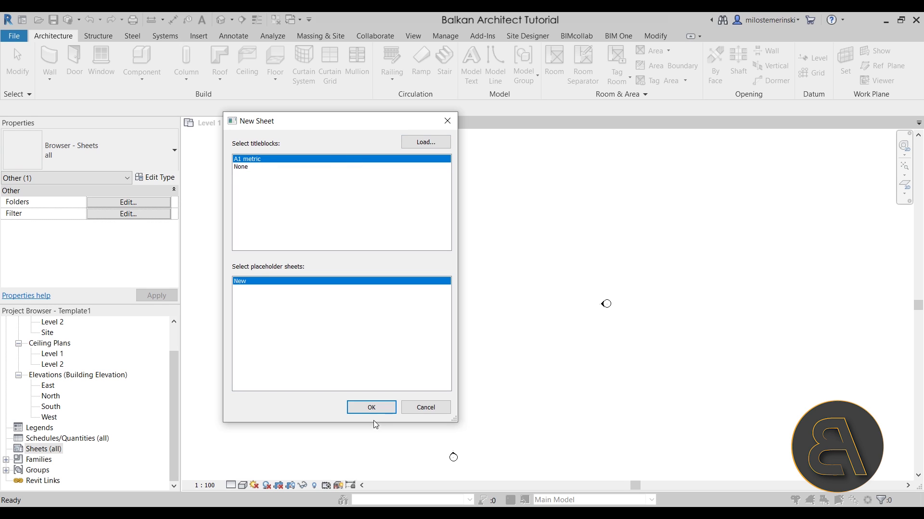
click(360, 409)
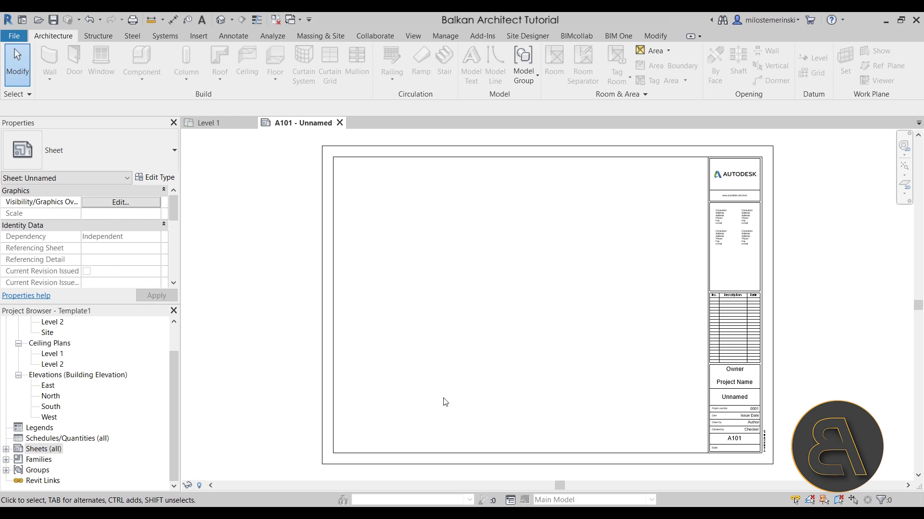
scroll(548, 387, down, 1)
scroll(532, 390, up, 1)
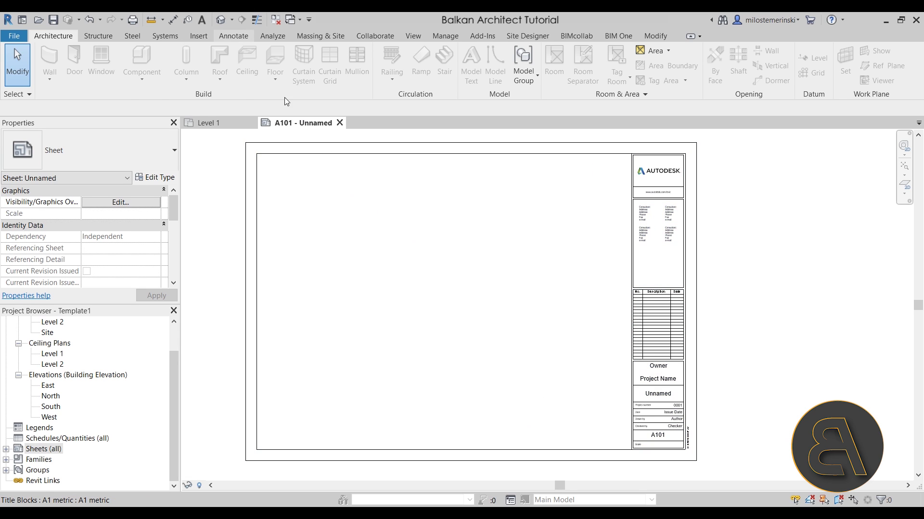
Place a 7mm Arial text note reading 'Hello and Welcome' on sheet A101
click(233, 35)
click(409, 54)
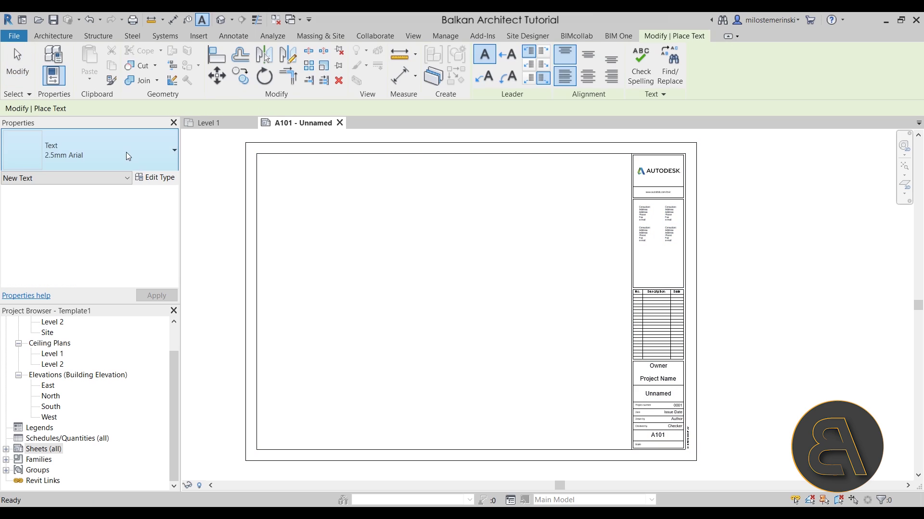
click(126, 152)
click(51, 249)
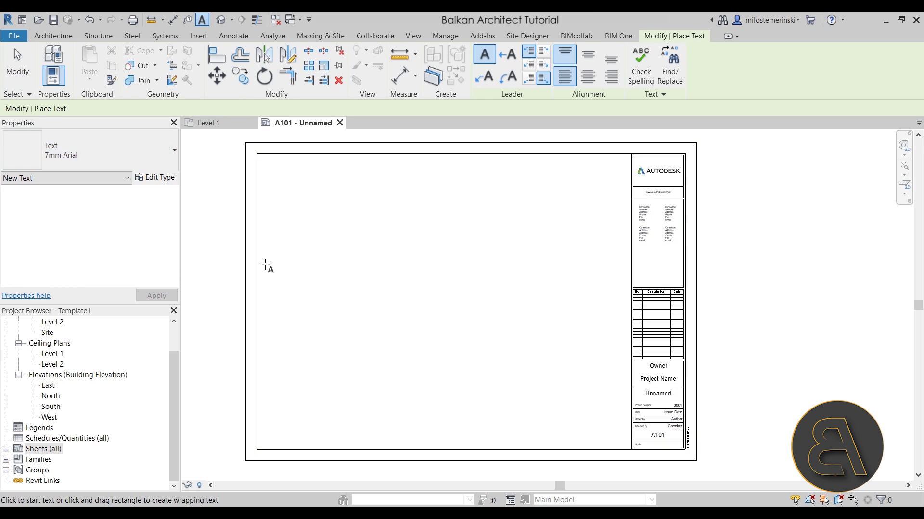
click(312, 263)
text(Hel)
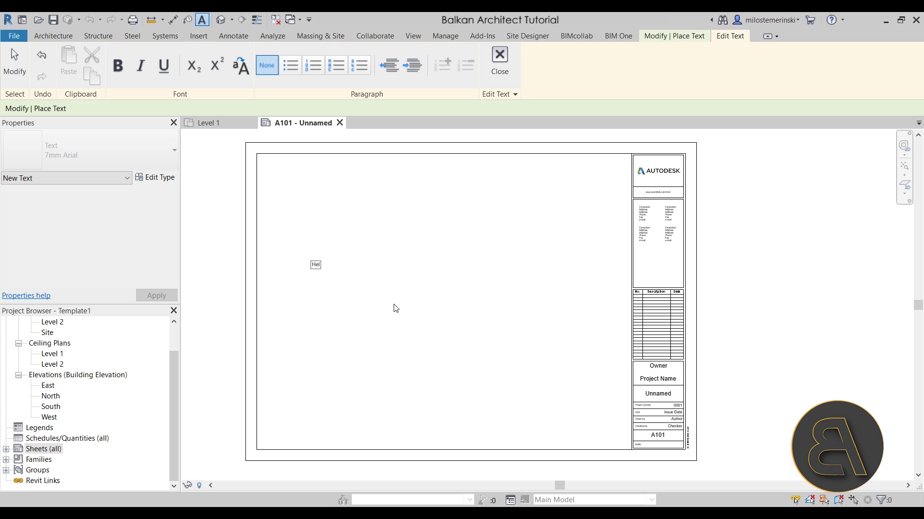
text(oo a)
key(BackSpace)
key(BackSpace)
key(BackSpace)
key(BackSpace)
text(lo and)
text( Wel)
text(come)
Narrow the Hello and Welcome note so its text wraps into a column
click(14, 63)
click(310, 264)
mouse_move(310, 264)
mouse_down()
mouse_move(345, 261)
mouse_move(309, 254)
mouse_move(351, 252)
mouse_up()
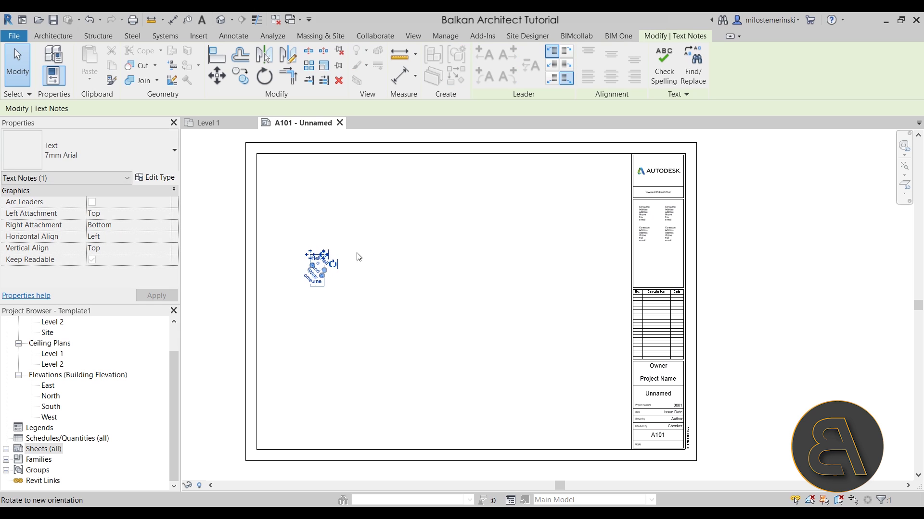
Undo the accidental rotation, then widen and reposition the Hello and Welcome note
click(91, 22)
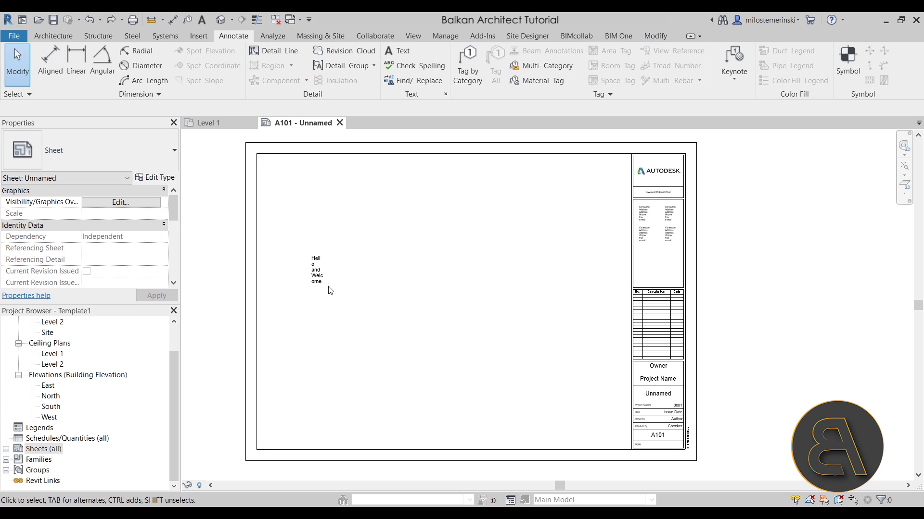
click(324, 274)
drag(345, 255, 368, 257)
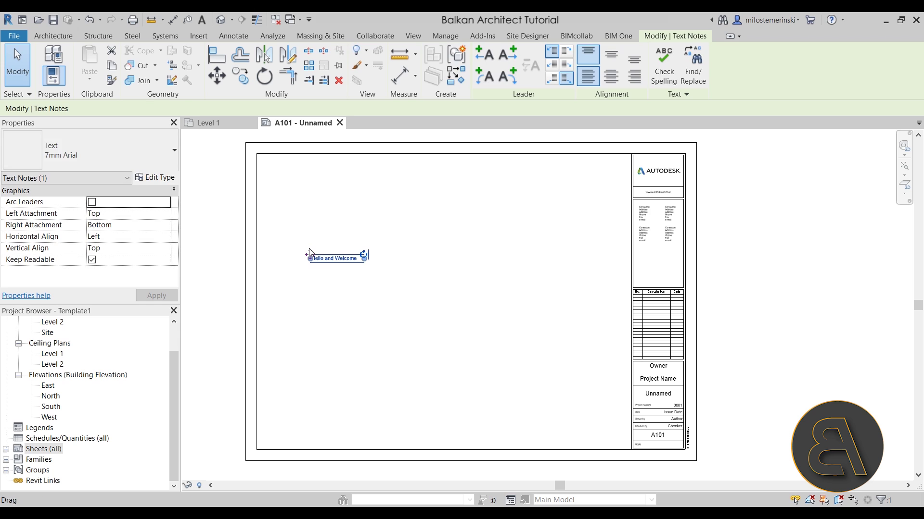
drag(310, 254, 394, 265)
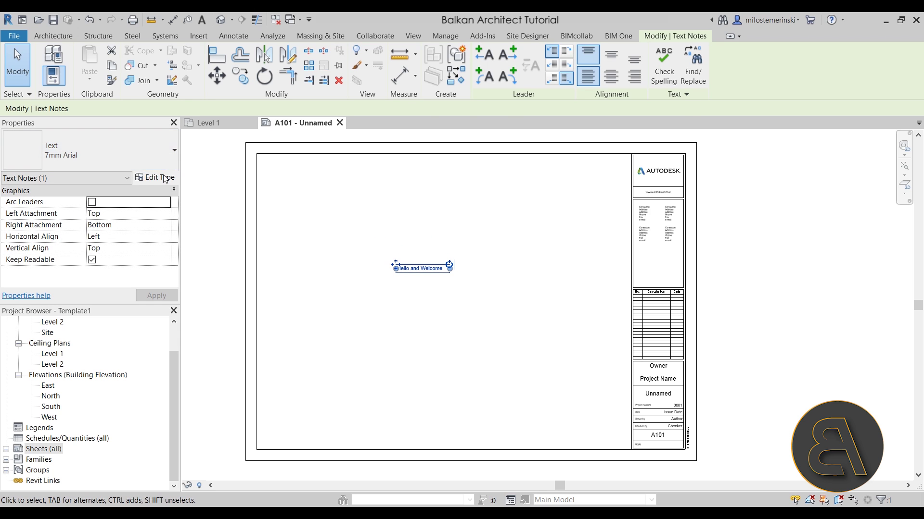
Duplicate the text type as '25mm Arial' with a 25 mm text size
click(155, 178)
click(643, 138)
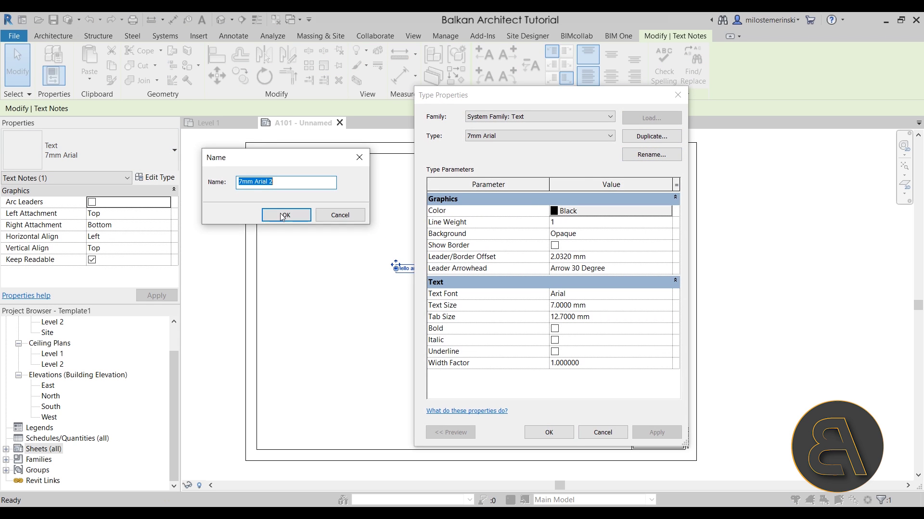
mouse_move(243, 182)
mouse_down()
mouse_move(224, 187)
mouse_move(267, 183)
mouse_up()
text(25)
click(268, 184)
key(Delete)
key(Delete)
key(Return)
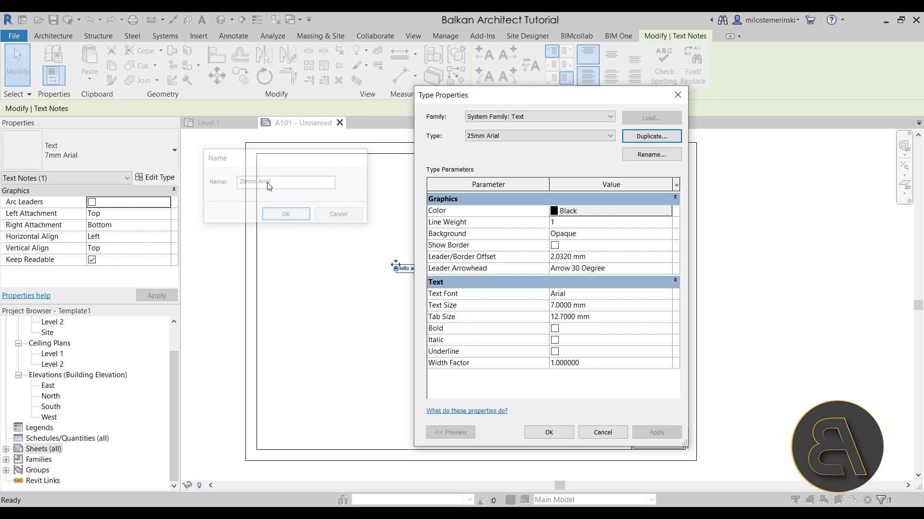
click(555, 306)
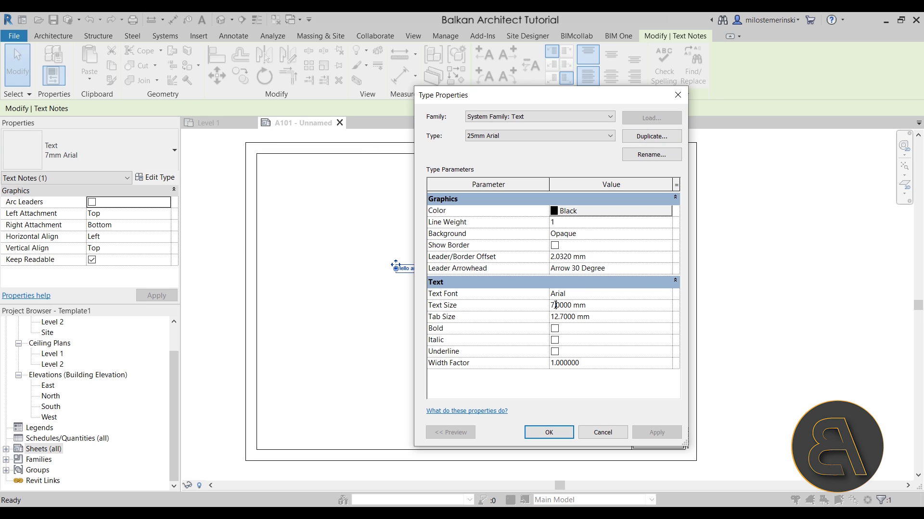
text(25)
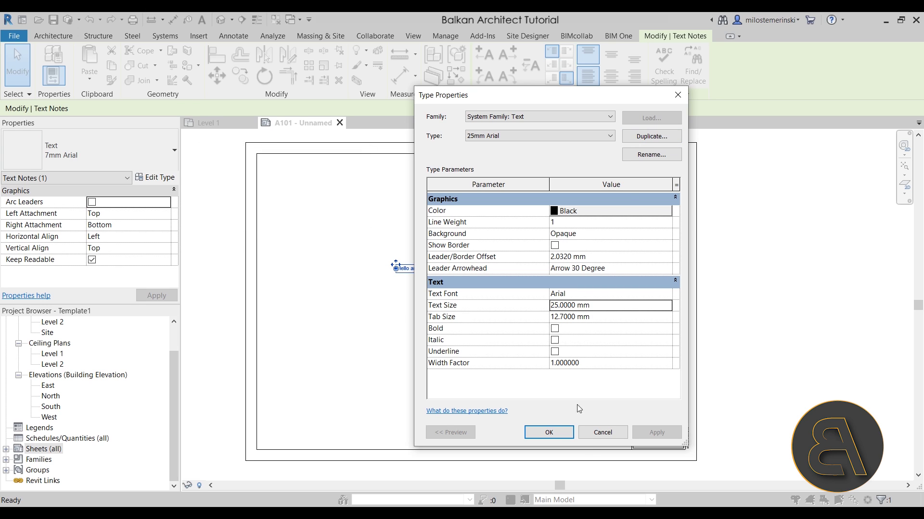
click(549, 432)
Widen the enlarged note onto one line and move it near the sheet's top
click(458, 373)
click(445, 310)
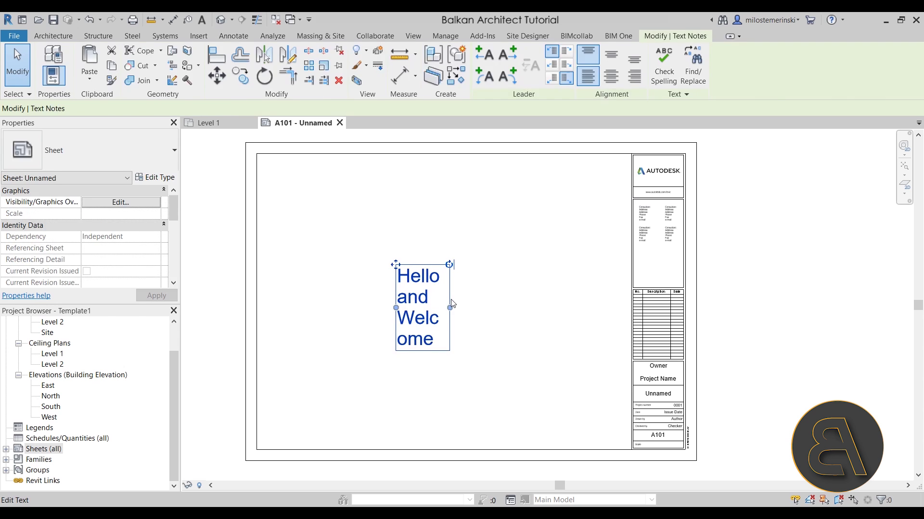
drag(450, 308, 569, 312)
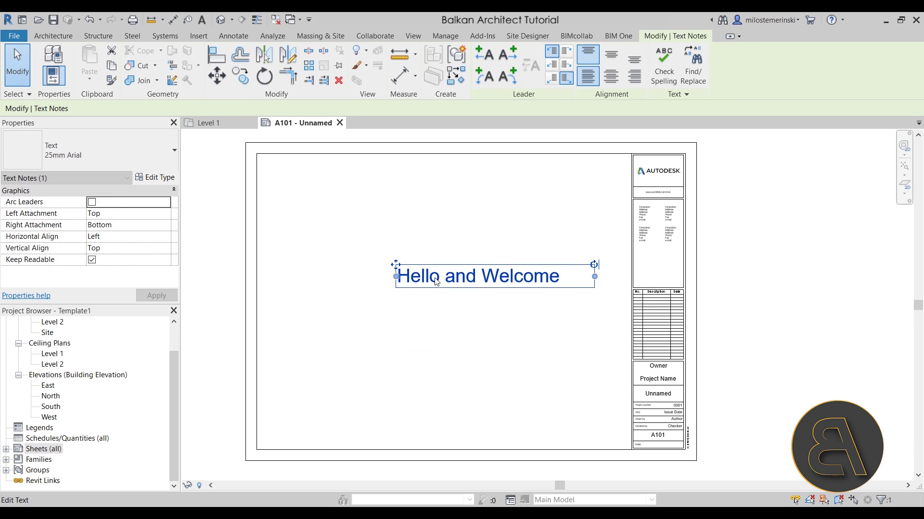
mouse_move(396, 265)
ctrl+mouse_down()
mouse_move(357, 219)
mouse_move(357, 203)
ctrl+mouse_up()
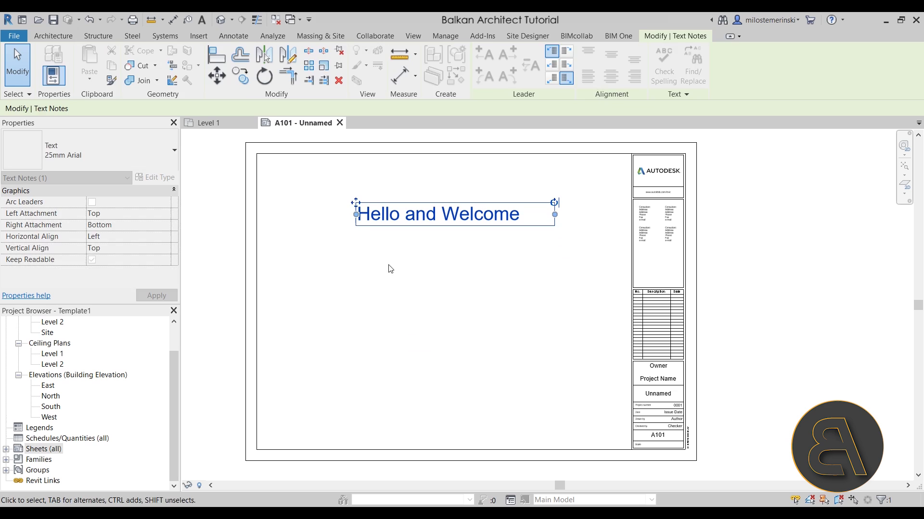
click(404, 260)
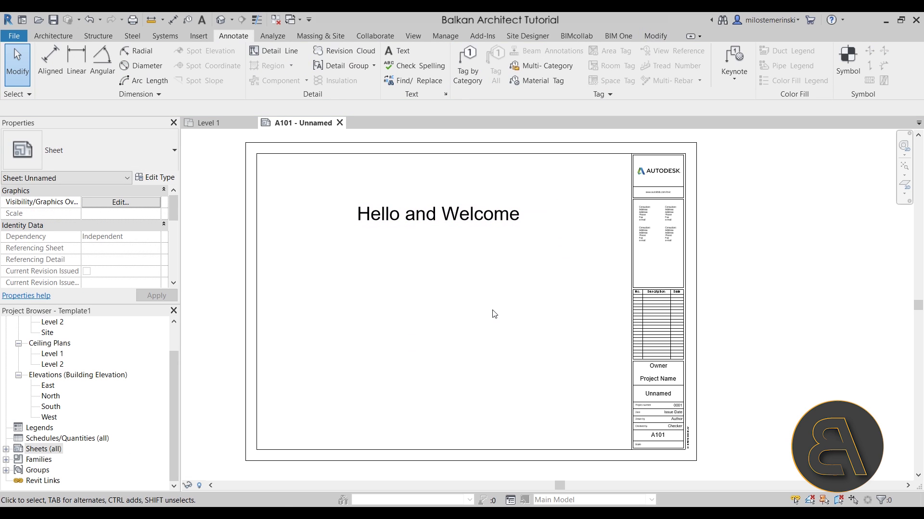
Rename sheet A101 to number 1, 'Start page', then return to Level 1
click(7, 450)
right_click(54, 459)
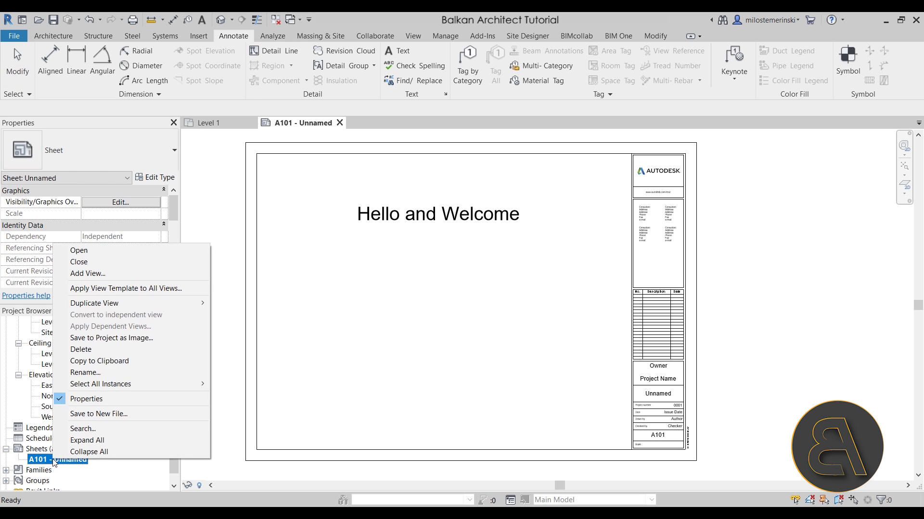
click(85, 375)
key(Tab)
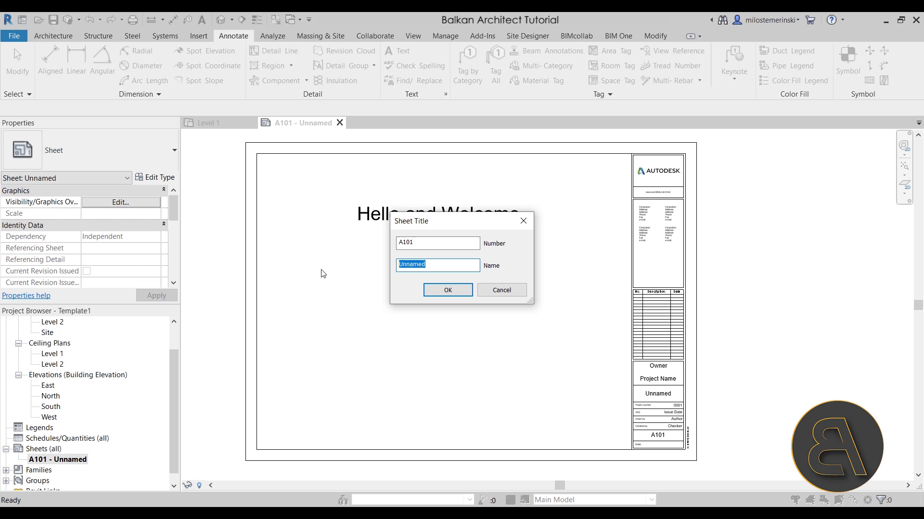
double_click(410, 242)
text(1)
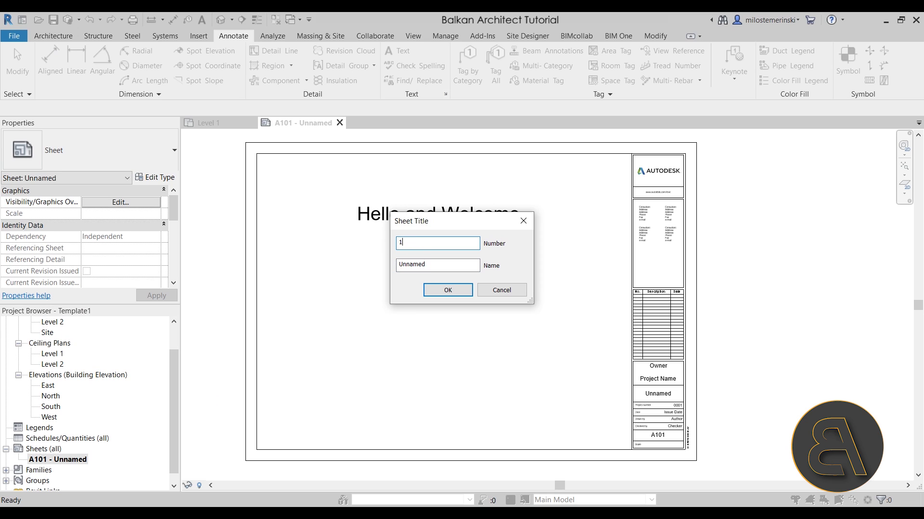
key(Tab)
text(S)
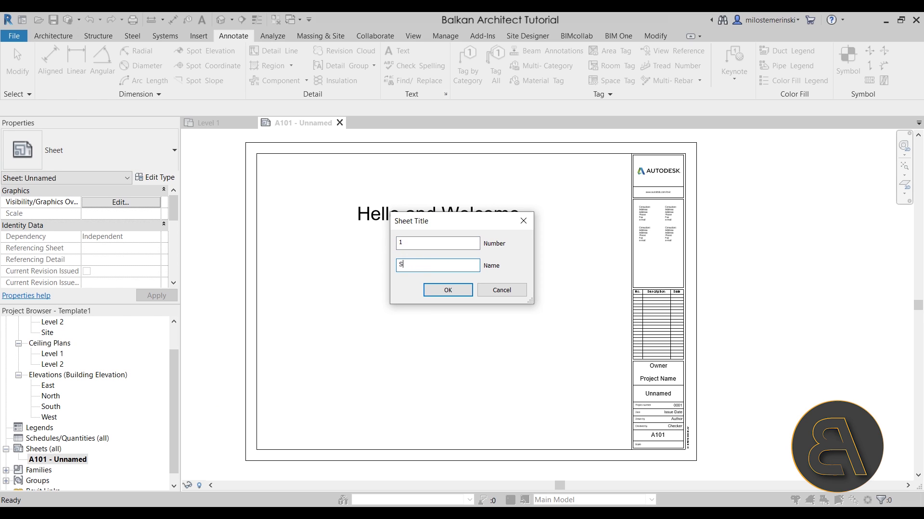
text(tart )
text(page)
key(Return)
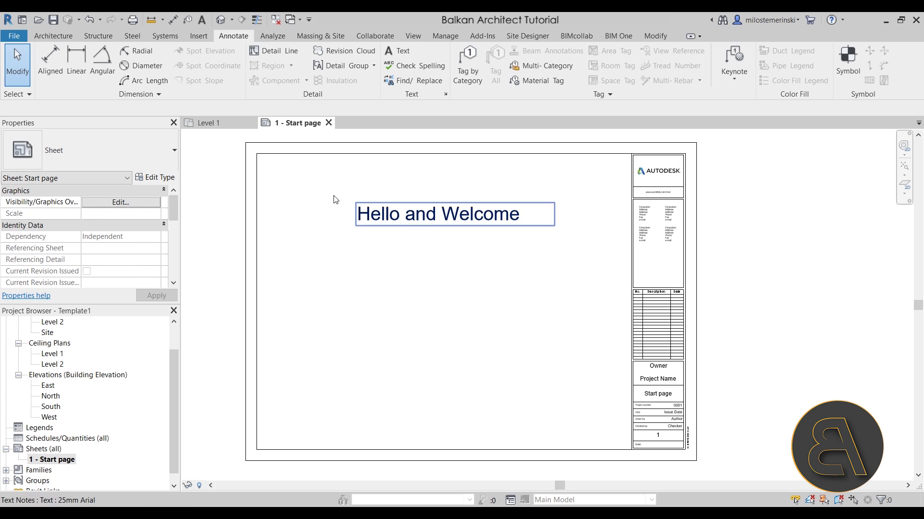
click(209, 123)
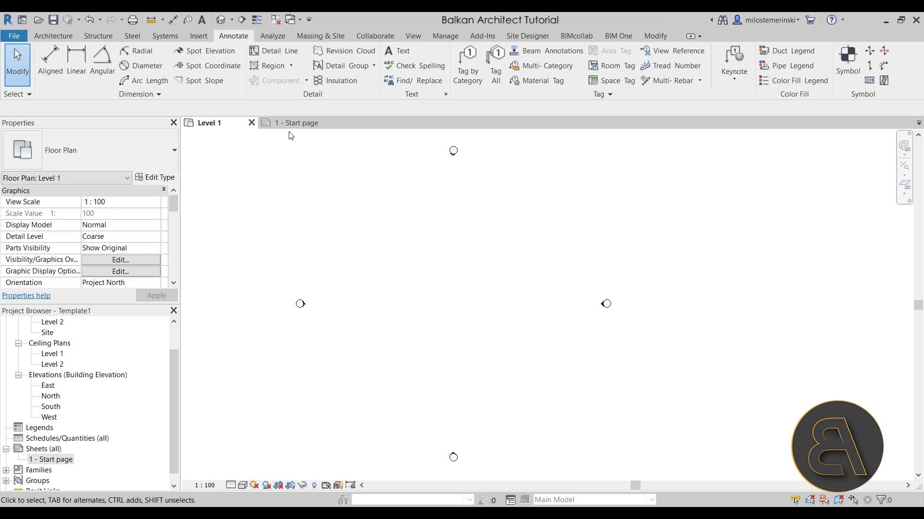
Make 'Sheet: 1 - Start page' the project's starting view and open that sheet
click(445, 37)
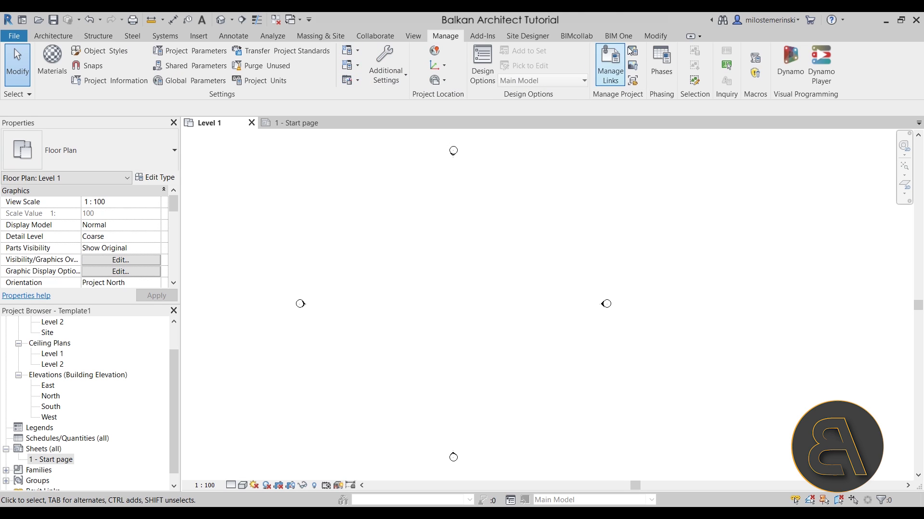
click(637, 85)
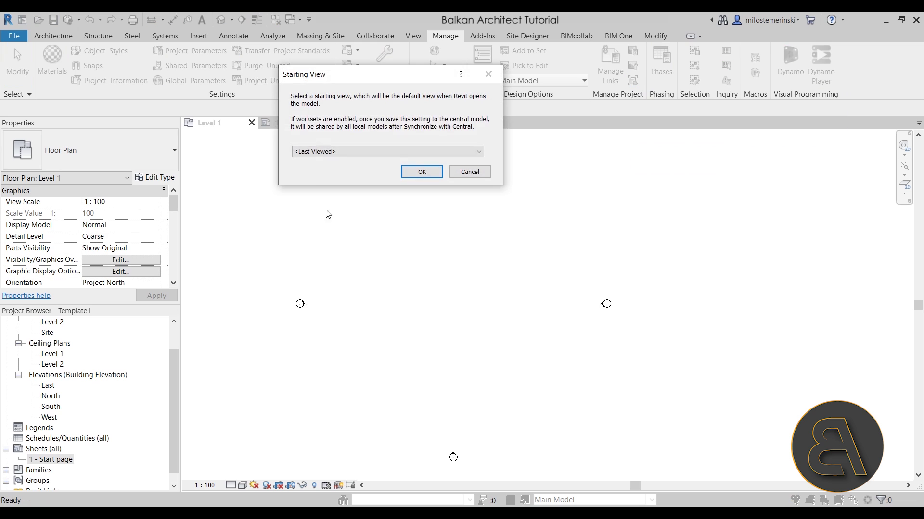
click(314, 153)
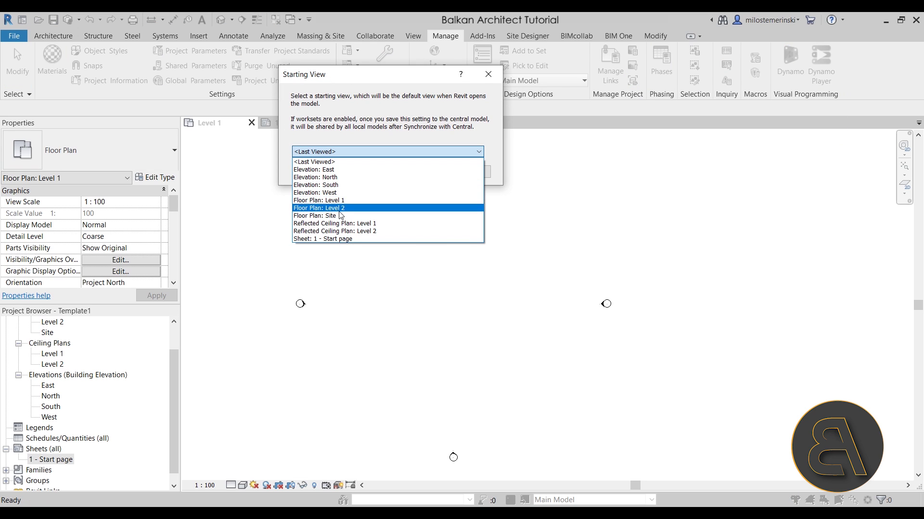
click(324, 239)
click(415, 171)
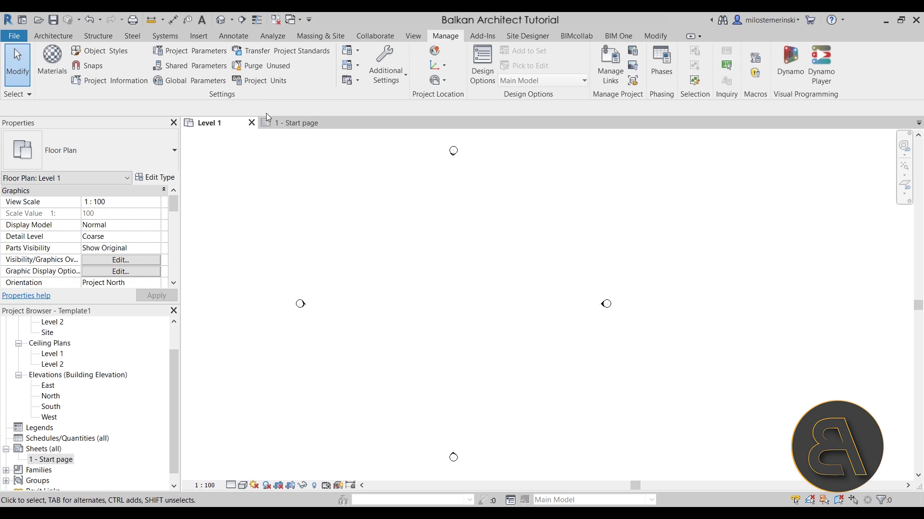
click(309, 131)
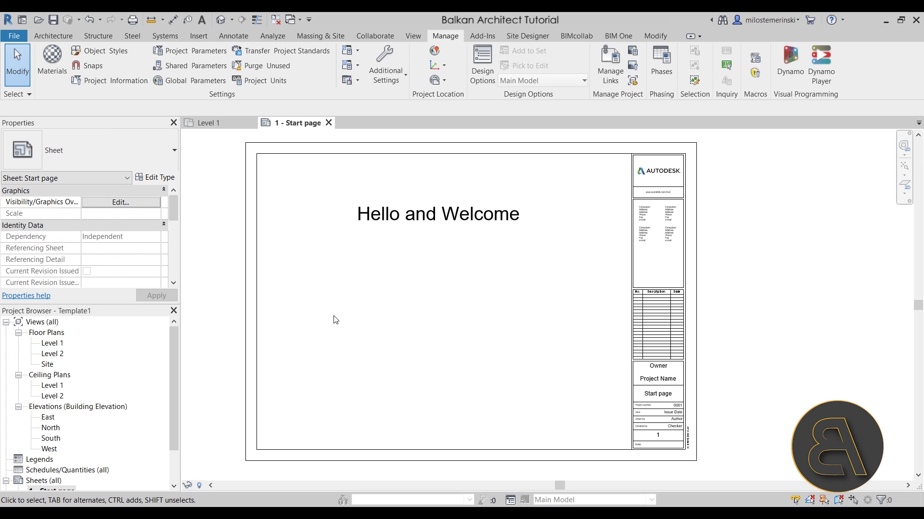
Switch to the Level 1 floor plan to check its View Template property
click(211, 123)
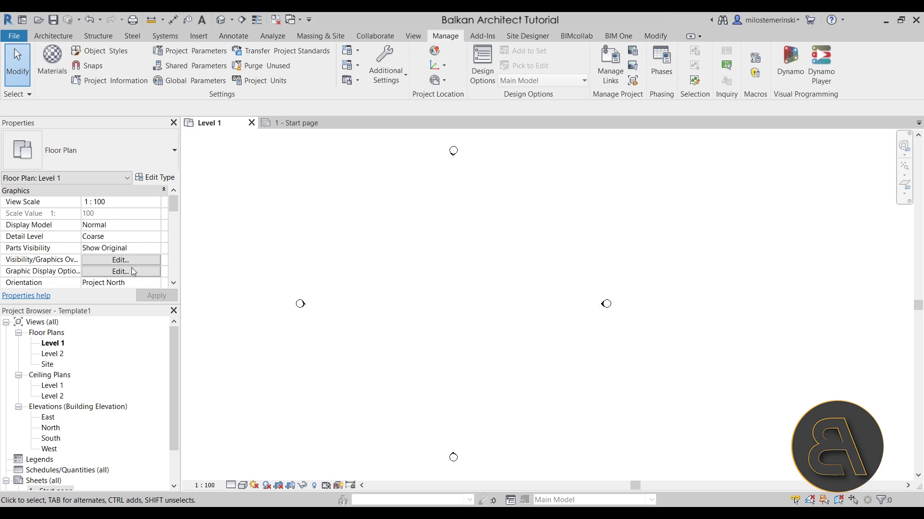
drag(174, 201, 174, 242)
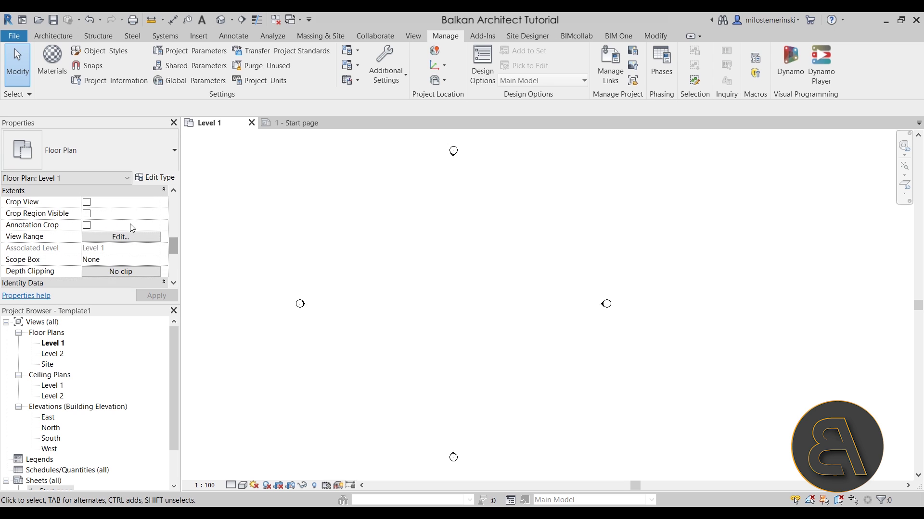
scroll(128, 226, down, 2)
scroll(128, 226, down, 1)
scroll(127, 225, up, 5)
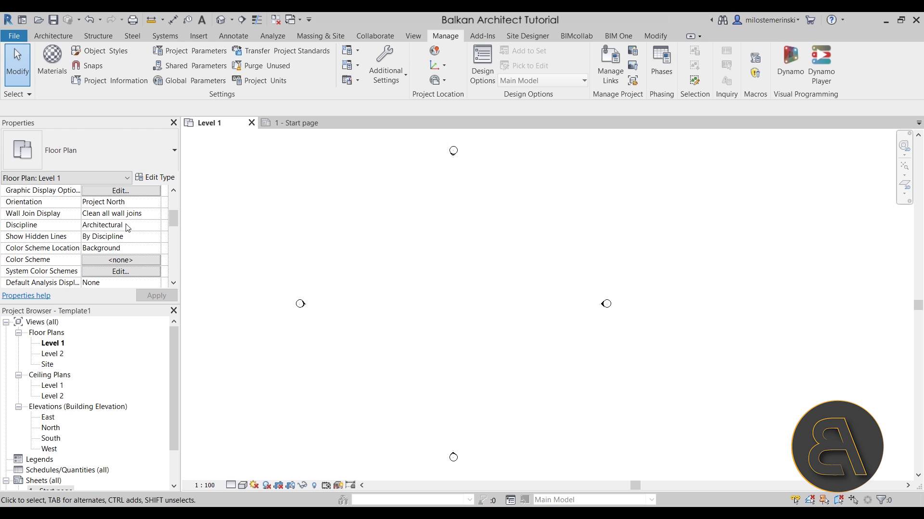
scroll(125, 229, up, 1)
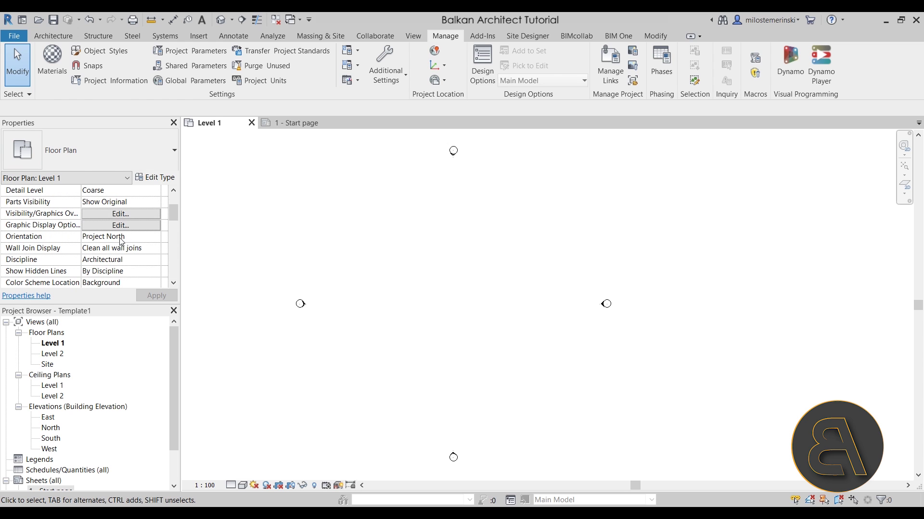
scroll(120, 242, up, 1)
scroll(121, 243, down, 5)
scroll(121, 242, down, 2)
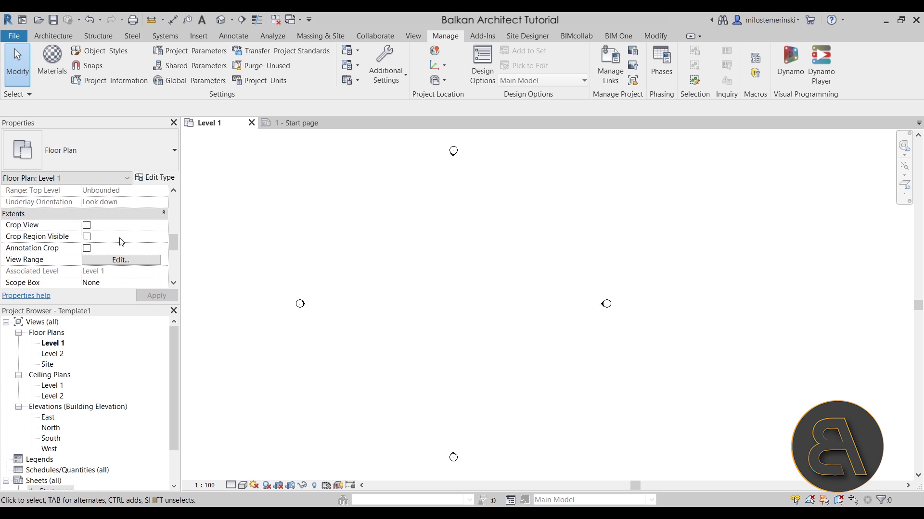
scroll(120, 241, down, 3)
scroll(119, 238, down, 1)
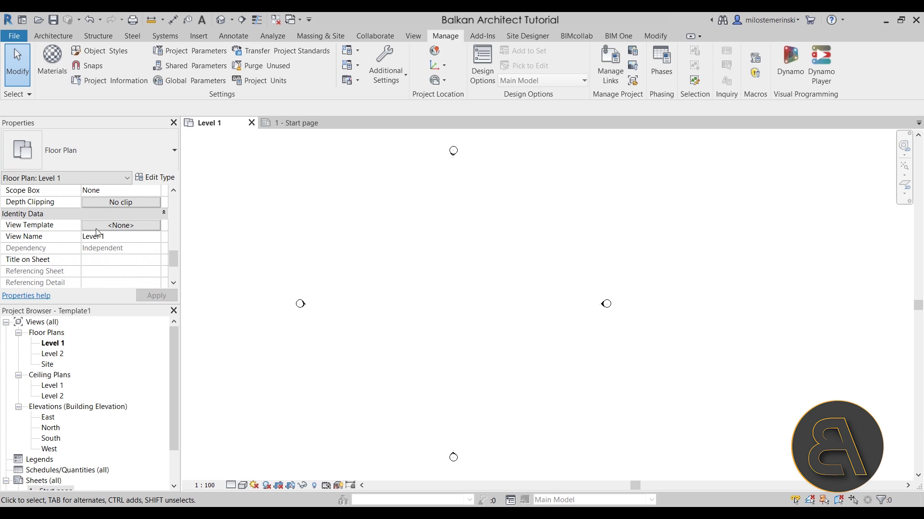
Review the built-in plan view templates and duplicate one as 'Custom Floor plan template'
click(122, 226)
drag(220, 125, 371, 138)
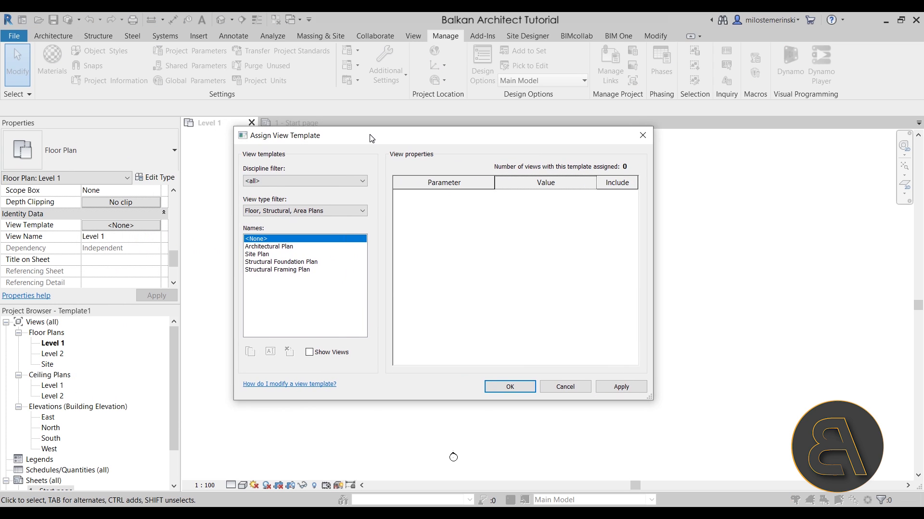
click(265, 247)
click(262, 254)
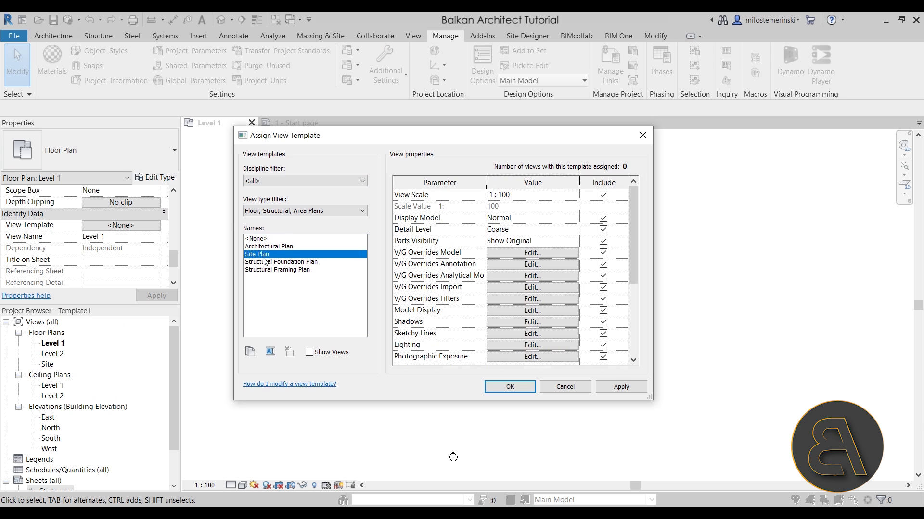
click(264, 263)
click(254, 270)
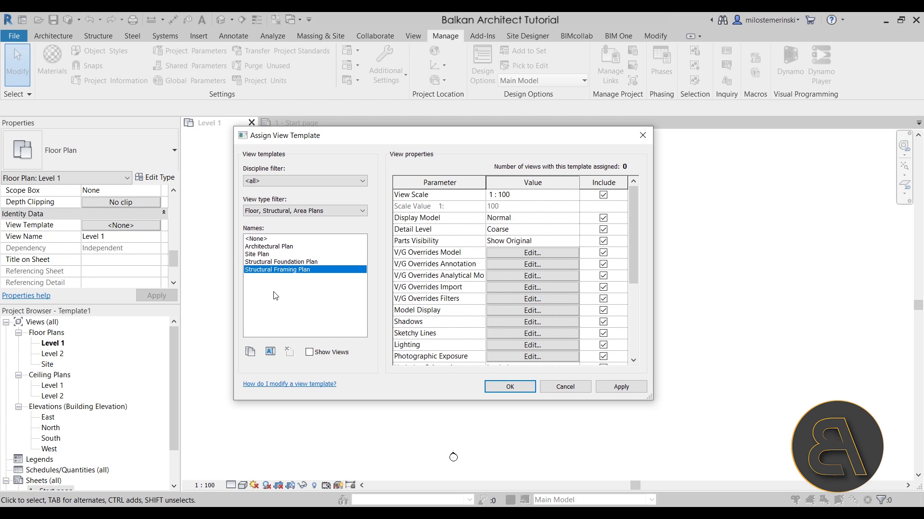
click(251, 352)
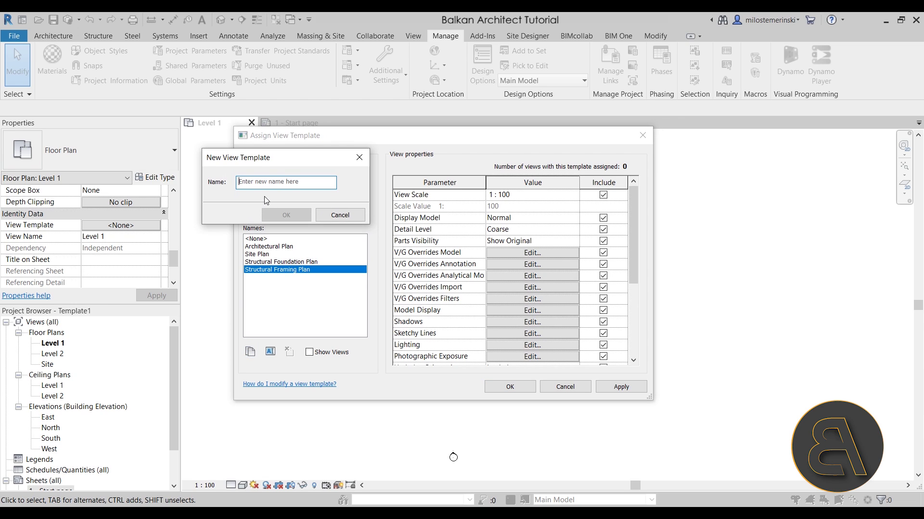
text(Custom)
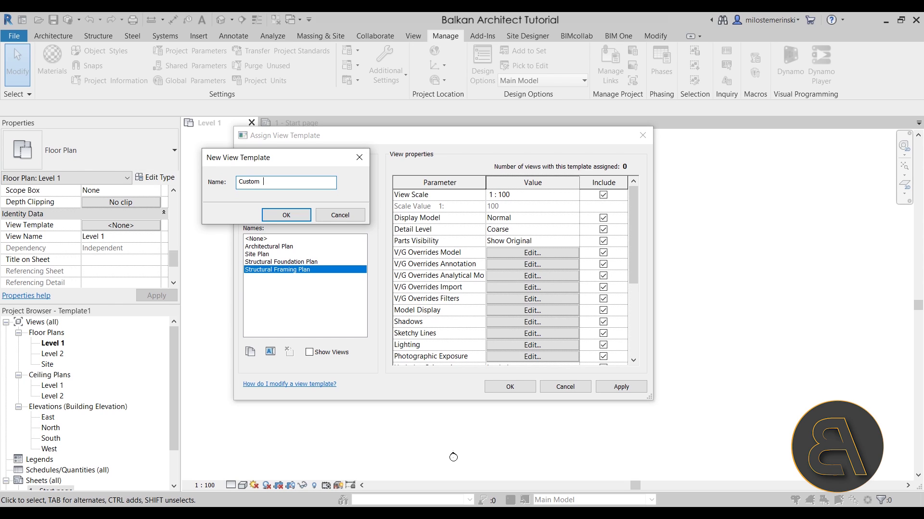
text(F)
text(te)
text(mpal)
key(Return)
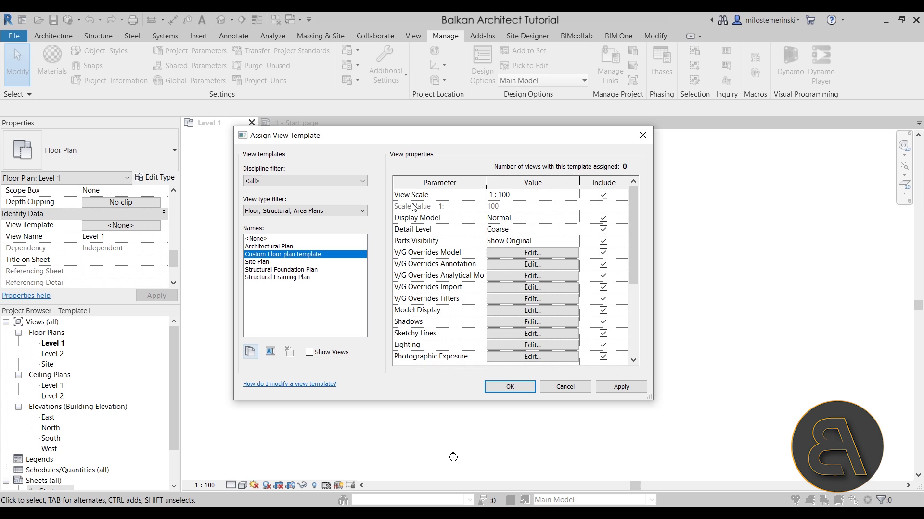
drag(638, 218, 640, 197)
click(603, 194)
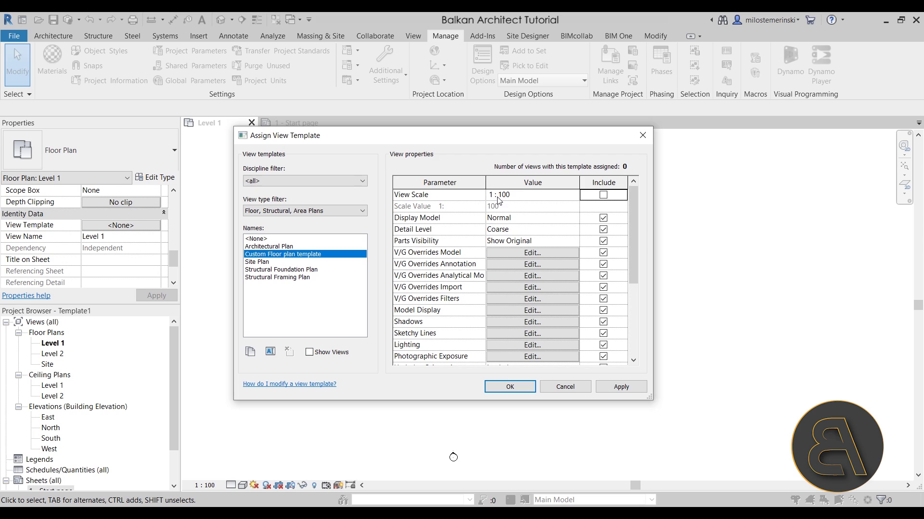
click(507, 215)
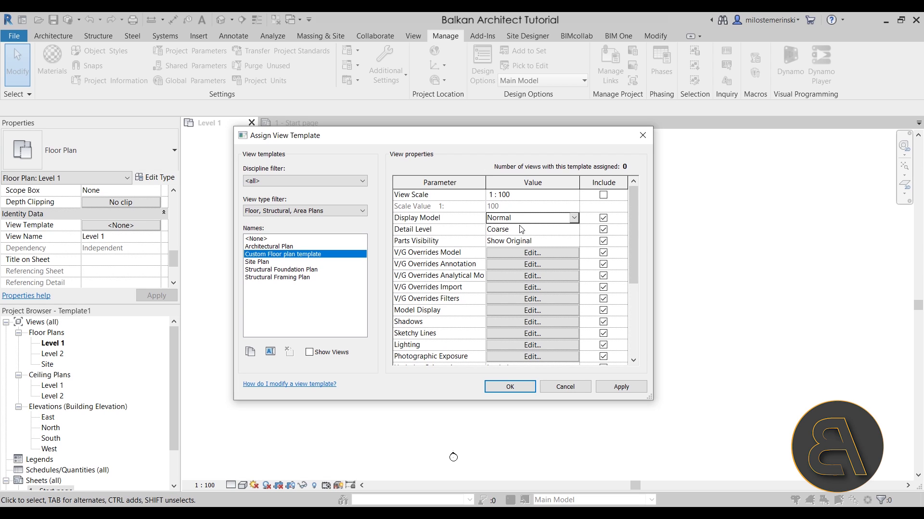
click(575, 218)
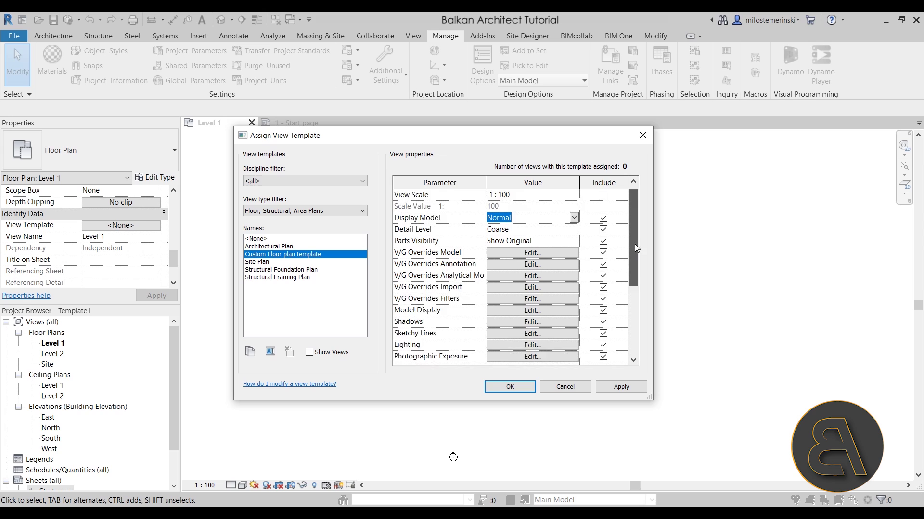
scroll(614, 252, down, 1)
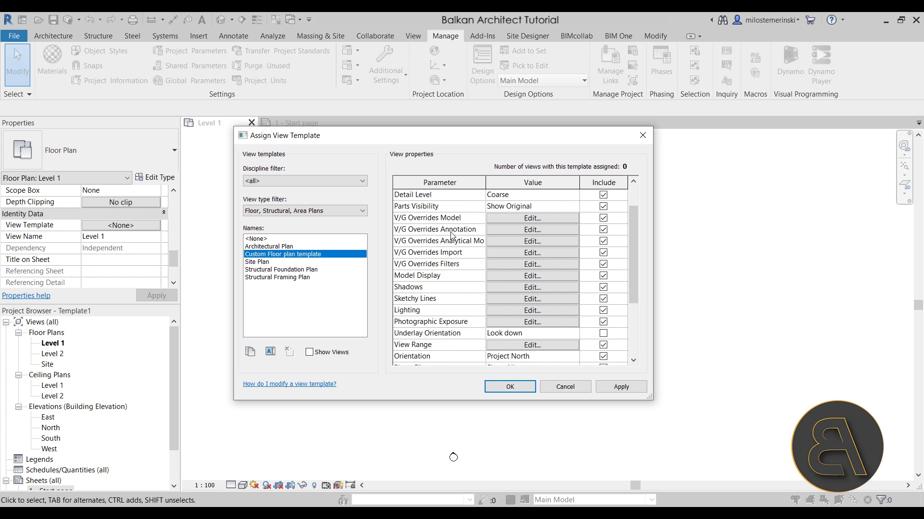
scroll(475, 285, down, 2)
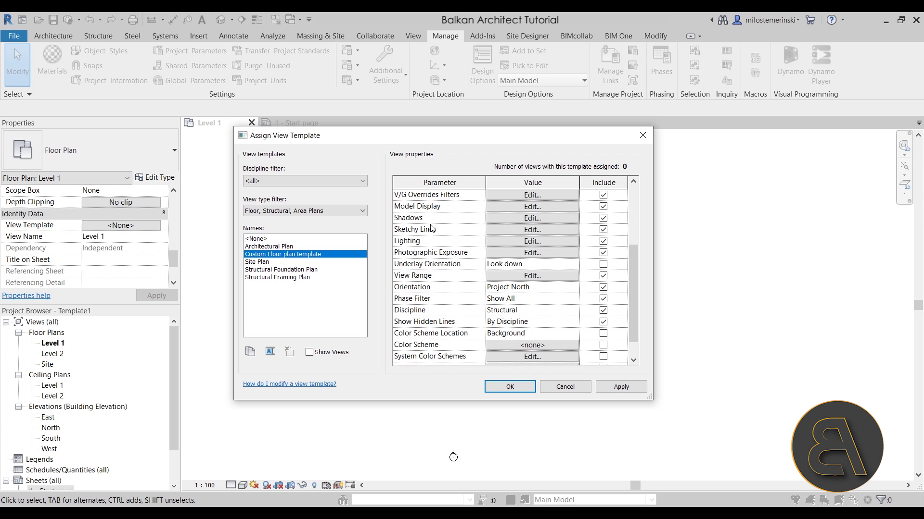
scroll(498, 266, down, 1)
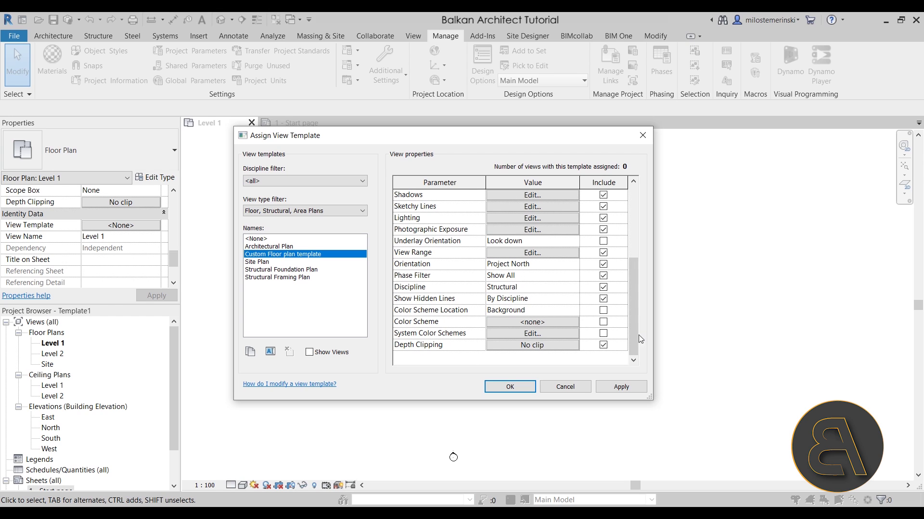
drag(633, 325, 629, 287)
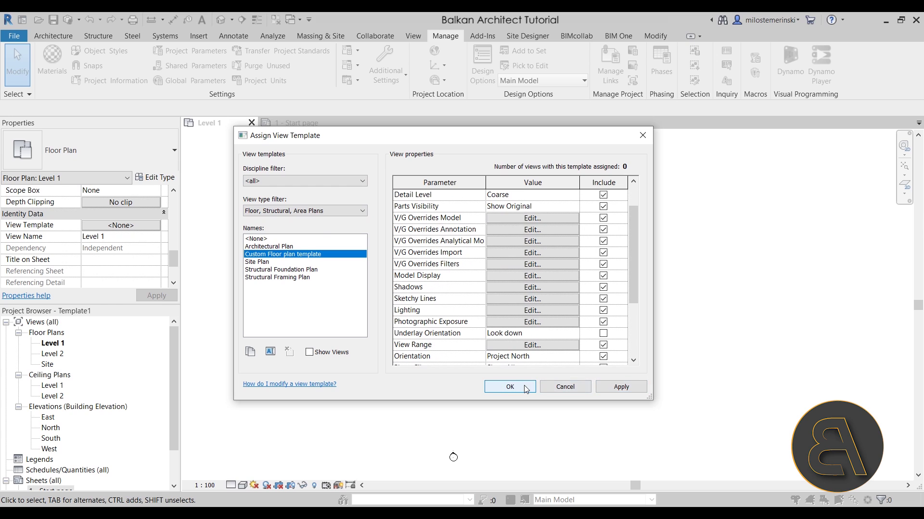
click(556, 391)
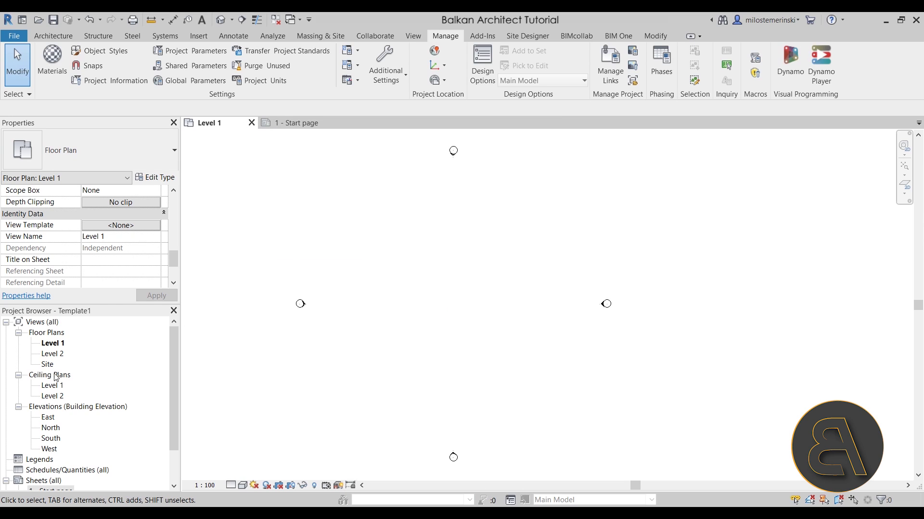
Open the South elevation, check its view template list without changing it, and pan down
double_click(48, 442)
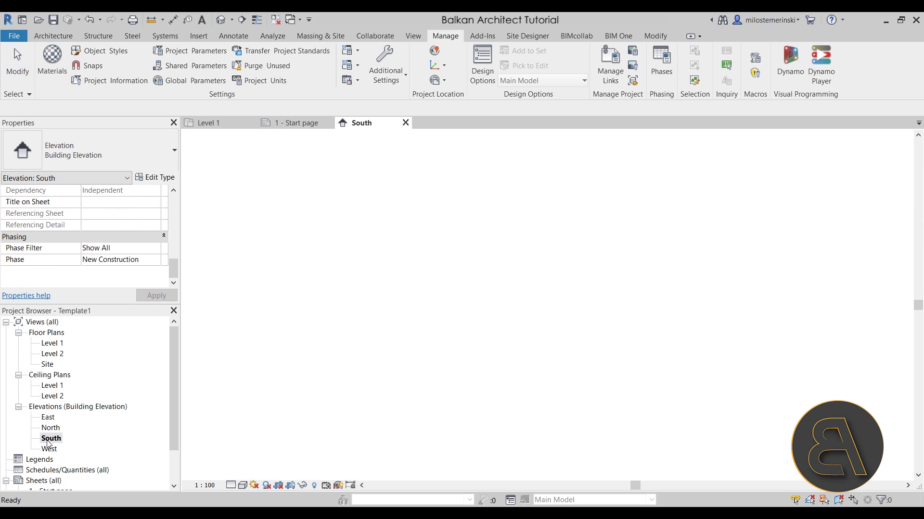
scroll(118, 243, up, 2)
click(112, 239)
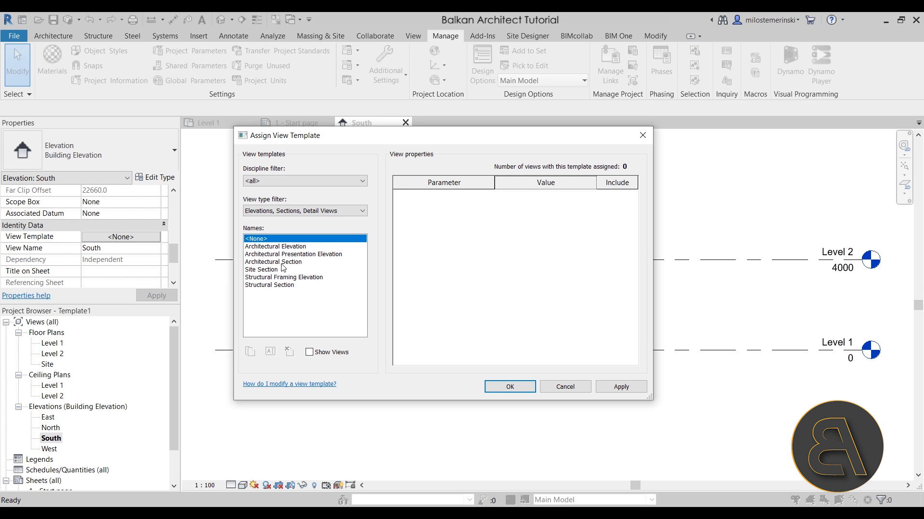
click(583, 387)
scroll(534, 372, down, 1)
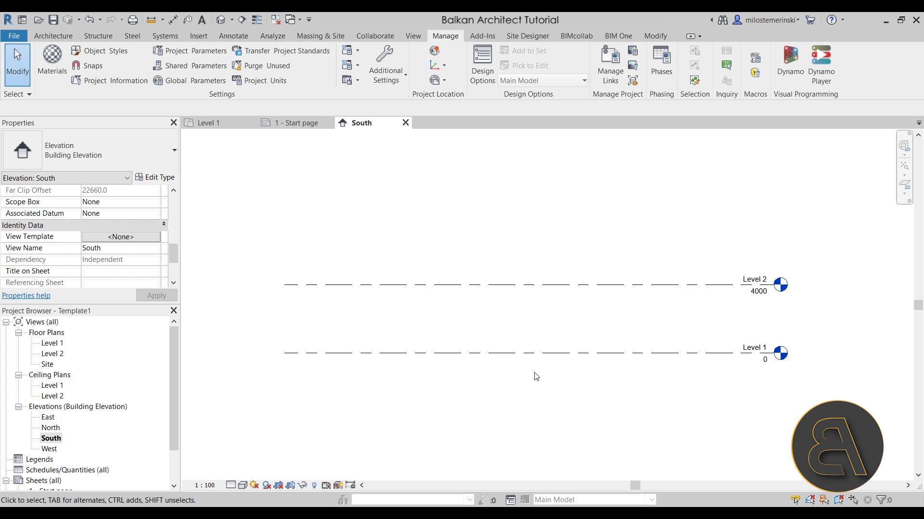
scroll(506, 372, down, 1)
scroll(495, 372, up, 1)
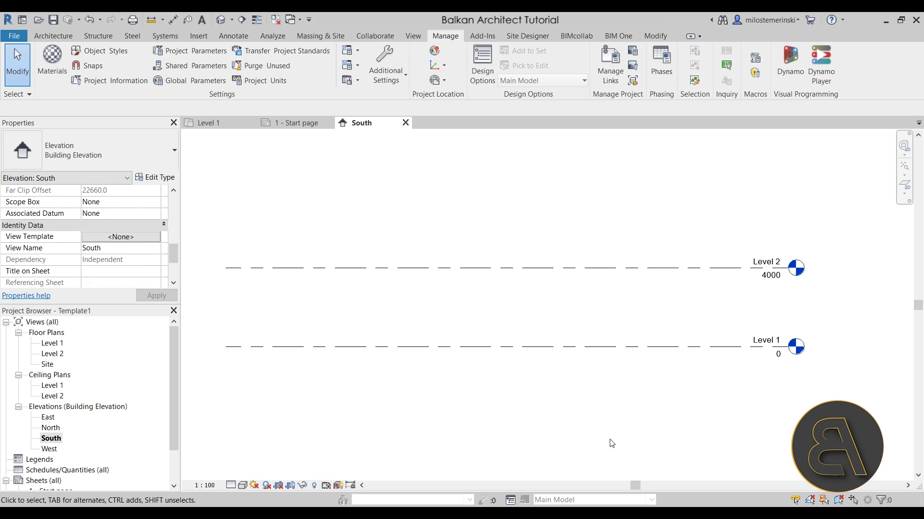
middle_drag(538, 337, 536, 372)
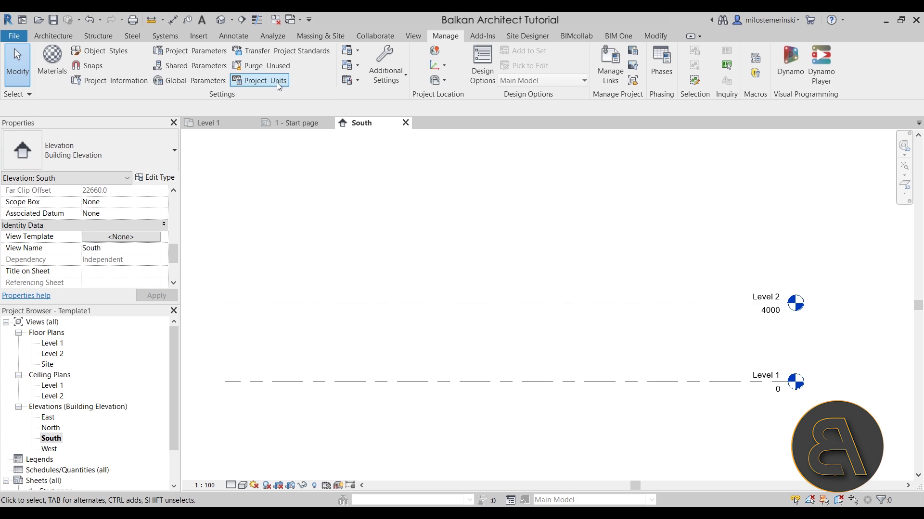
click(258, 80)
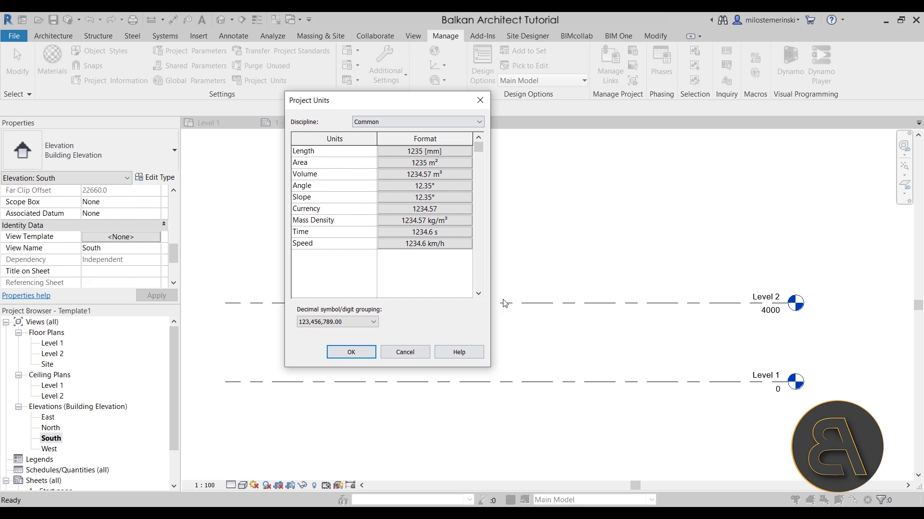
click(426, 154)
click(340, 218)
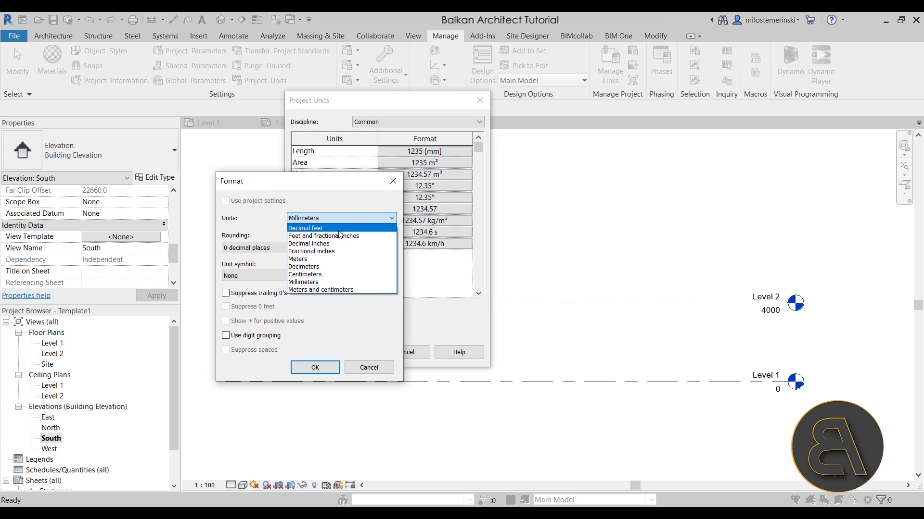
click(389, 370)
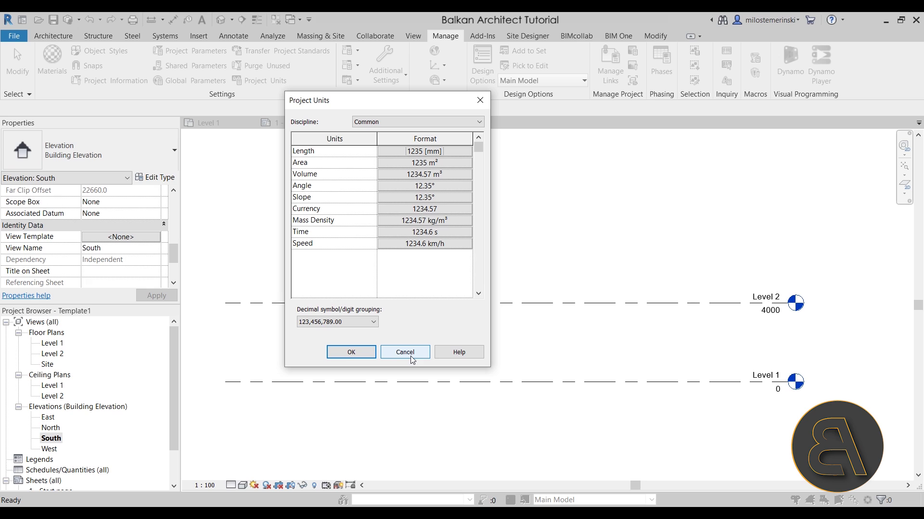
click(426, 152)
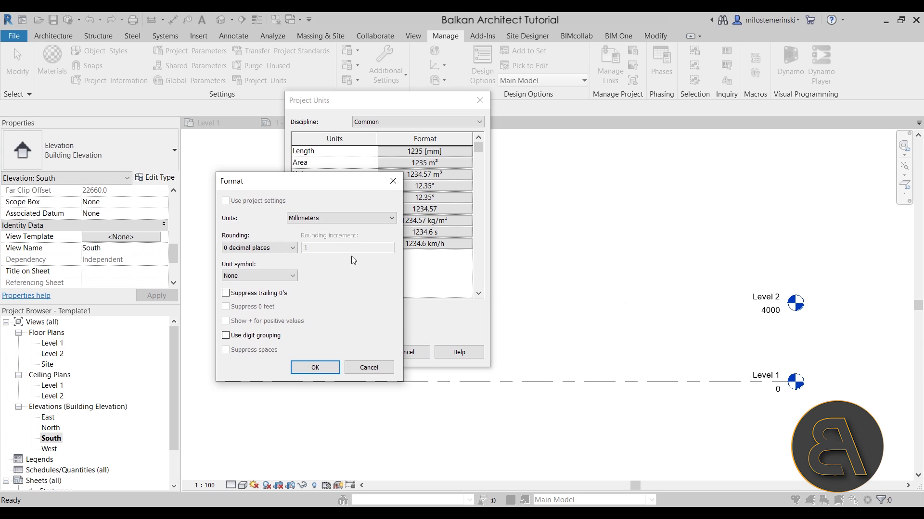
click(322, 218)
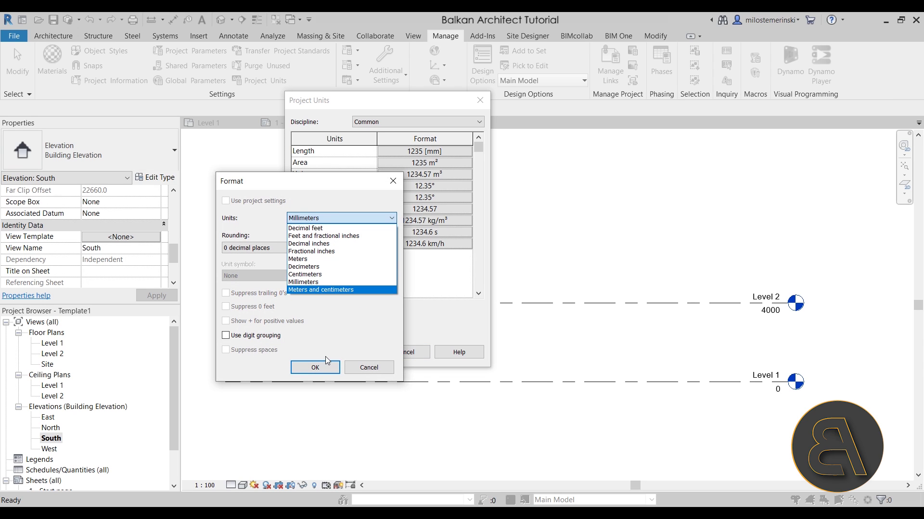
click(365, 367)
click(369, 367)
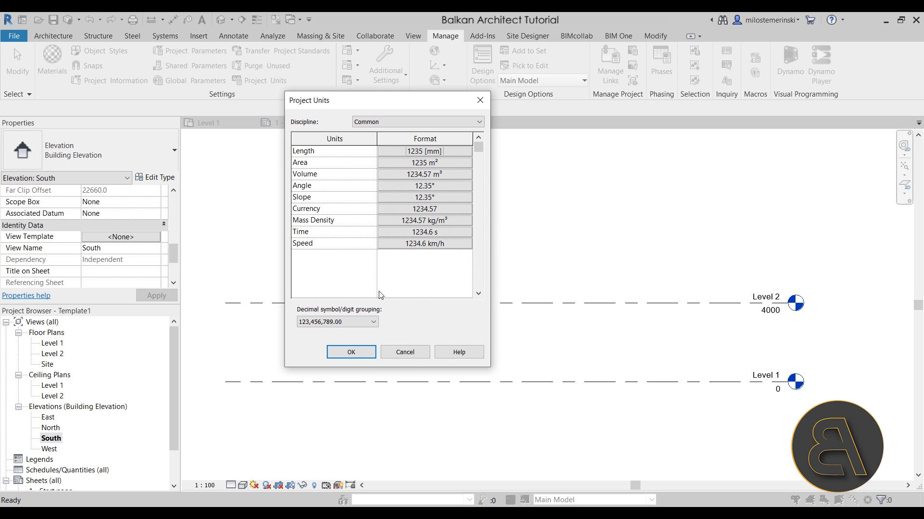
click(407, 353)
middle_drag(391, 269, 391, 263)
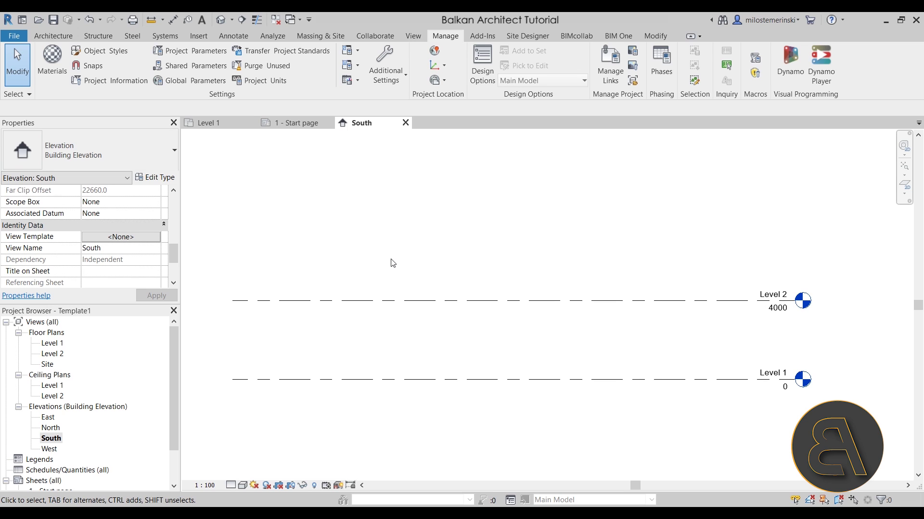
Browse the wall creation options on the Architecture tab
click(63, 36)
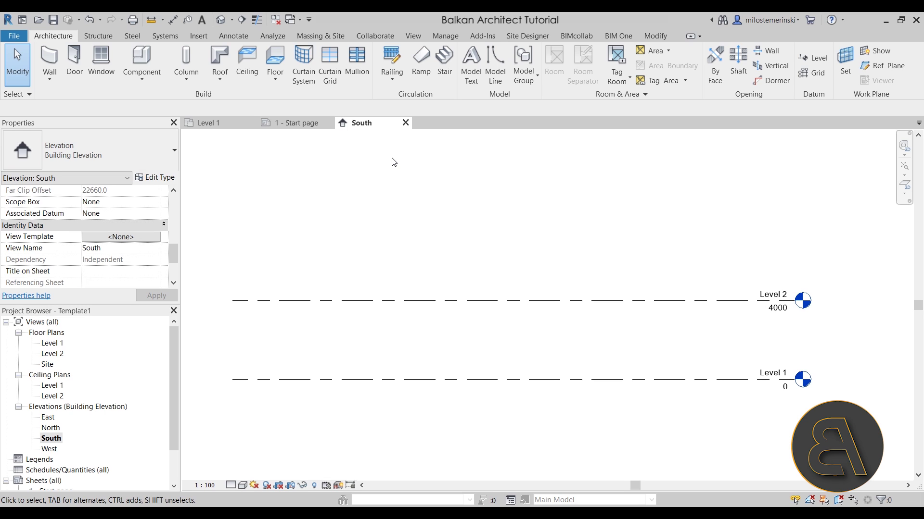
click(53, 86)
click(54, 65)
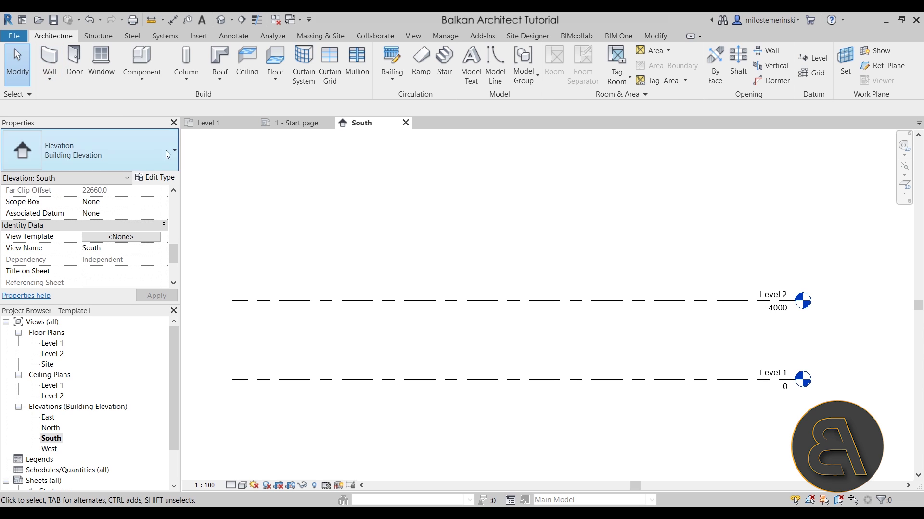
Start the Wall command, review the wall types and Generic - 200mm properties, then cancel
click(208, 123)
key(w)
key(a)
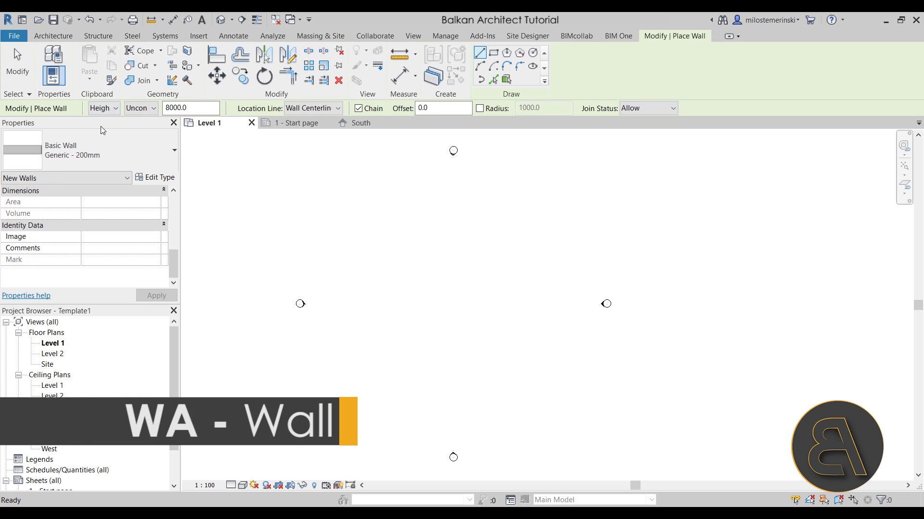
click(88, 165)
scroll(76, 324, up, 3)
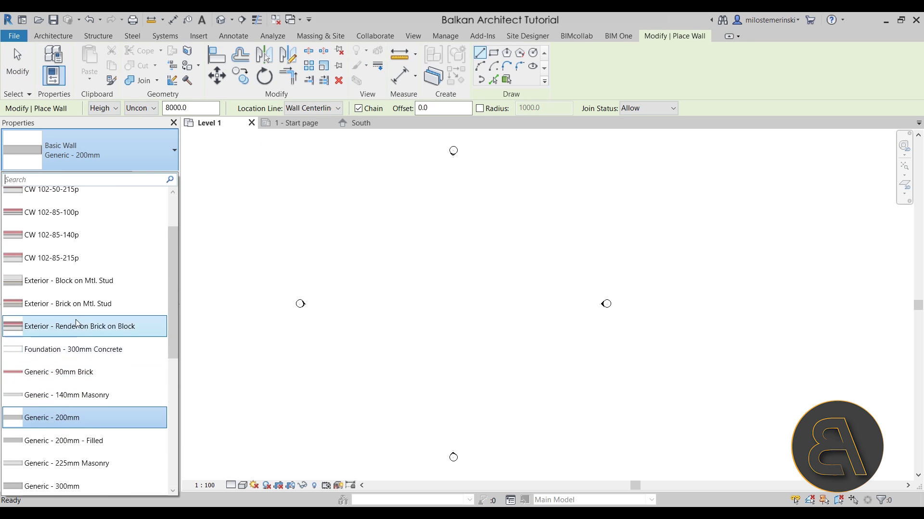
scroll(92, 312, down, 3)
scroll(93, 311, down, 1)
scroll(94, 316, up, 3)
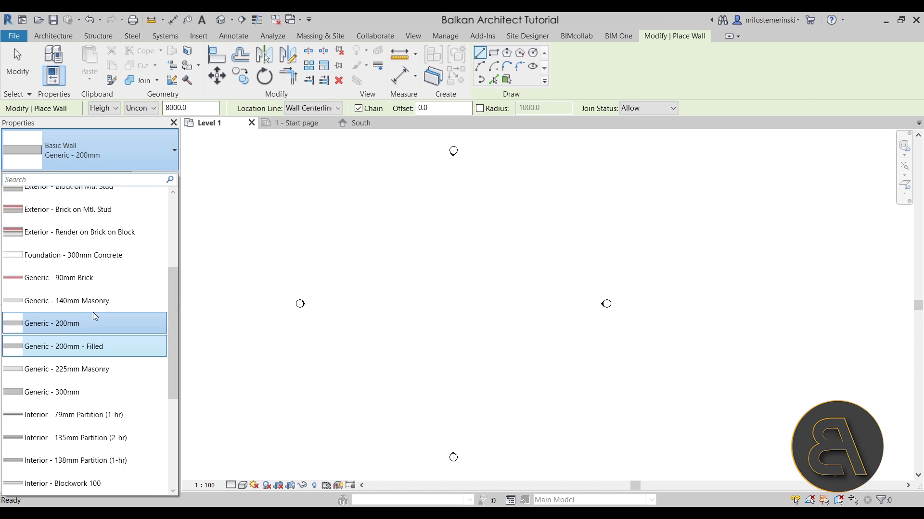
scroll(94, 316, up, 2)
scroll(116, 274, down, 2)
key(Escape)
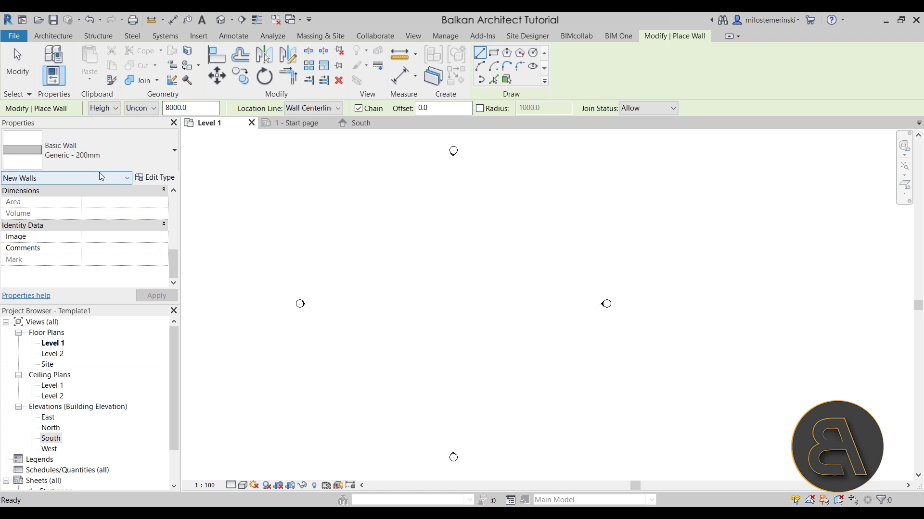
click(161, 178)
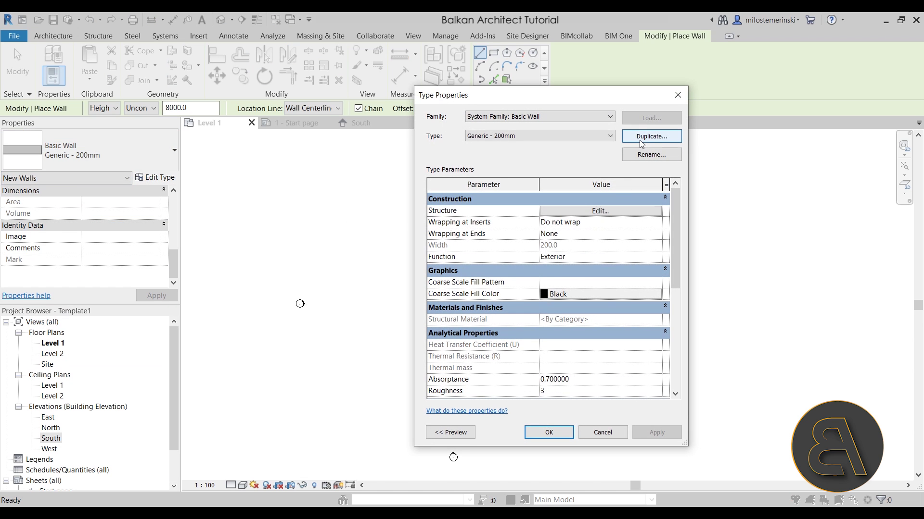
click(678, 95)
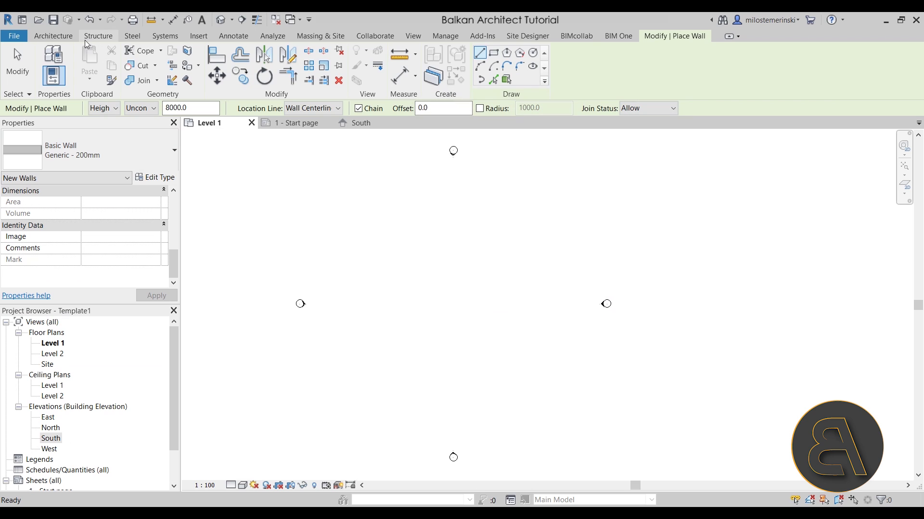
key(Escape)
key(Escape)
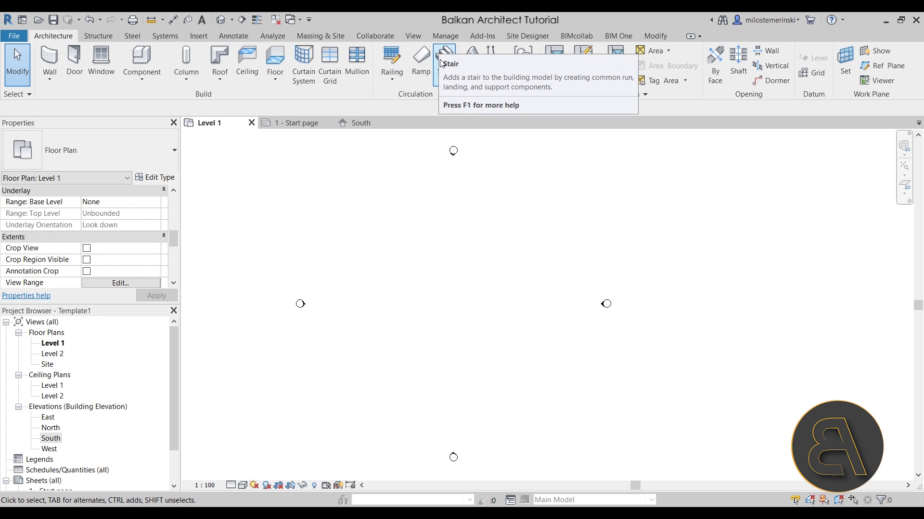
mouse_move(141, 61)
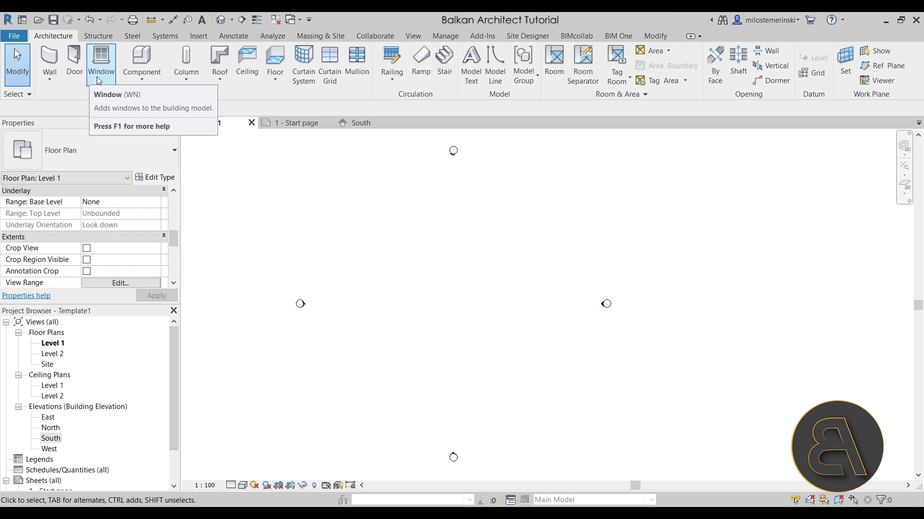
click(140, 64)
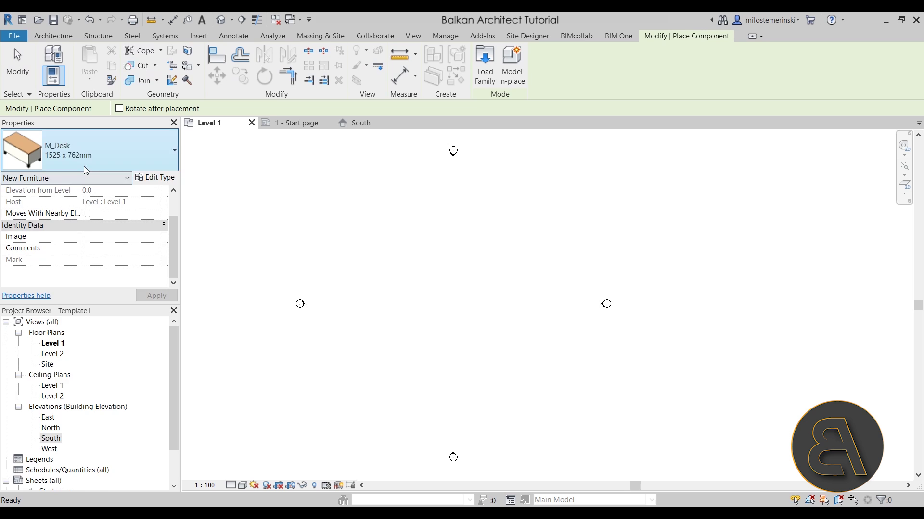
click(84, 163)
scroll(176, 223, up, 1)
mouse_move(175, 224)
mouse_down()
mouse_move(173, 416)
mouse_move(175, 205)
mouse_up()
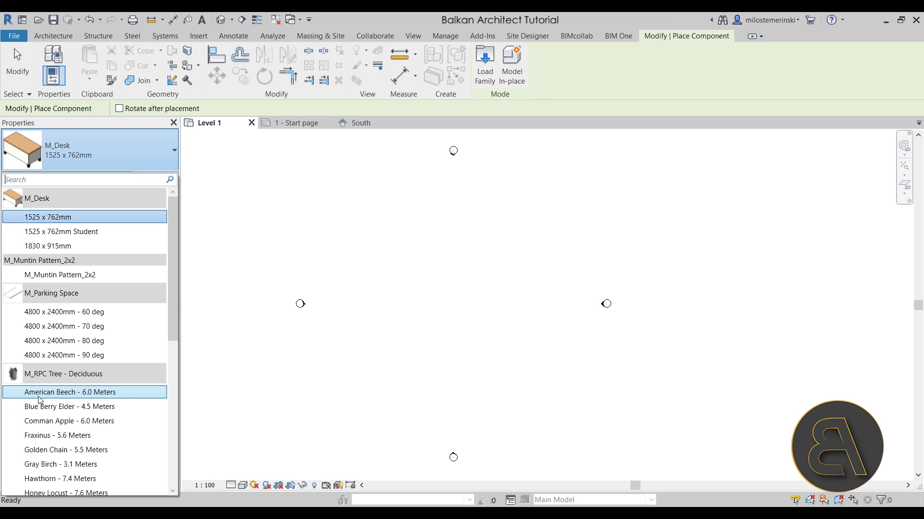
mouse_move(69, 393)
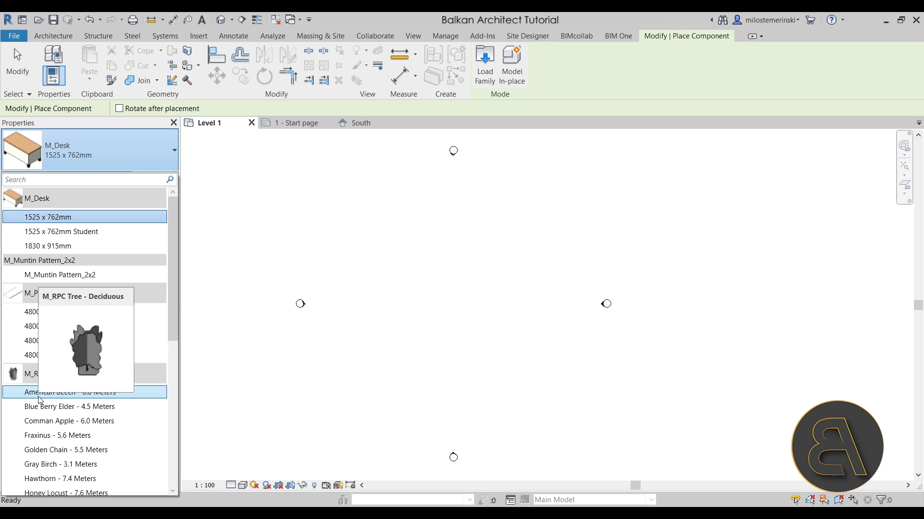
click(43, 393)
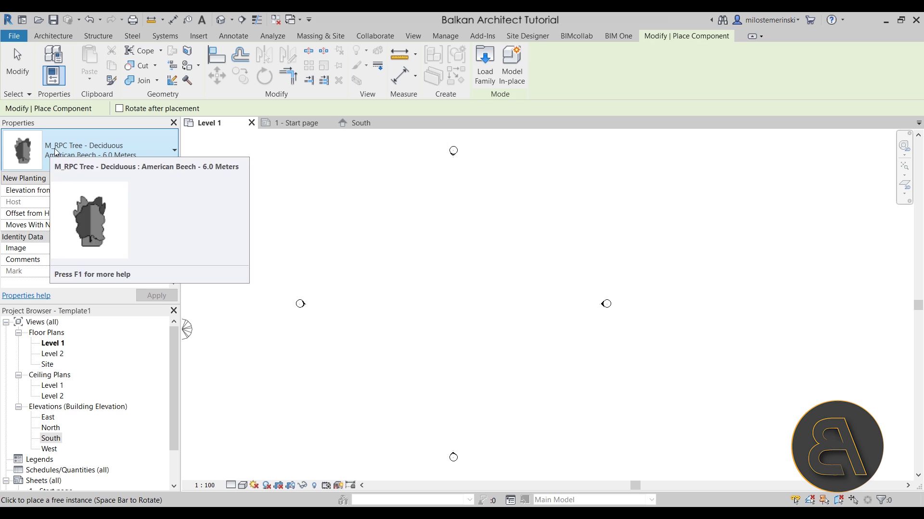
click(79, 150)
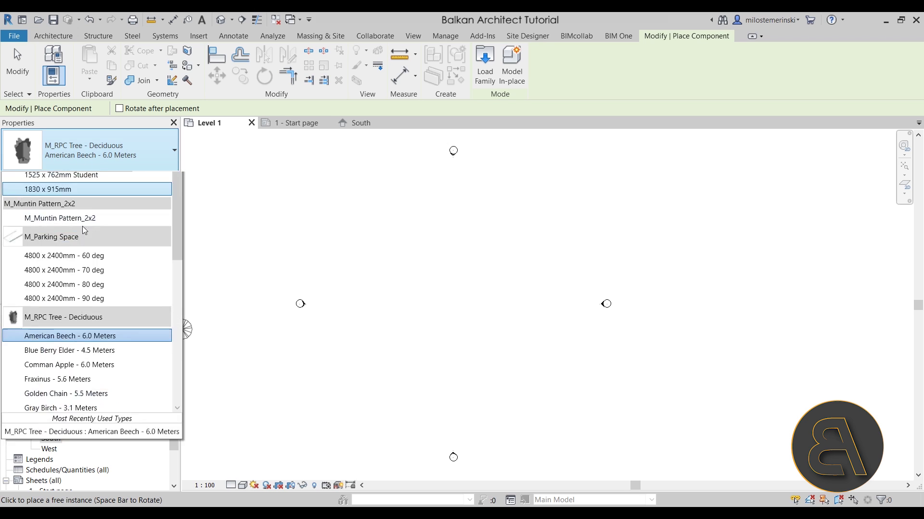
click(44, 227)
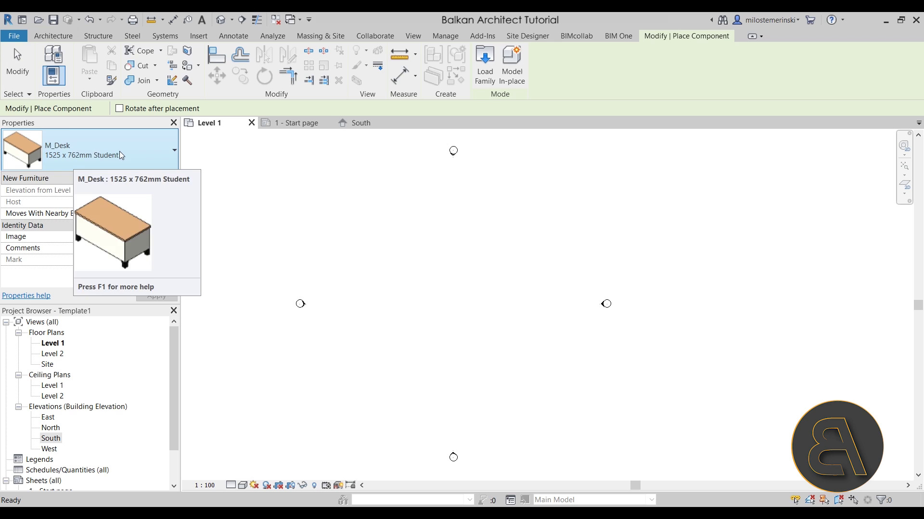
click(25, 86)
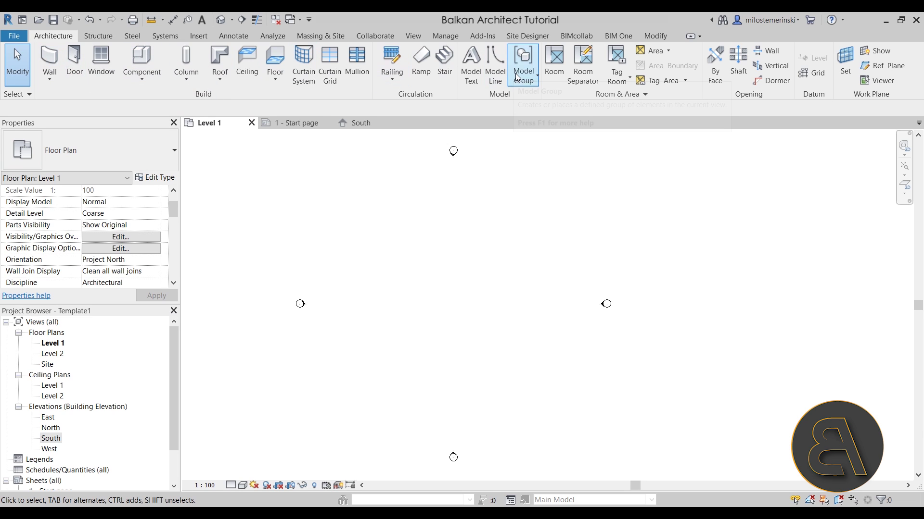
Begin a Text placement, review the text types keeping 7mm Arial, then cancel it
click(106, 36)
click(229, 37)
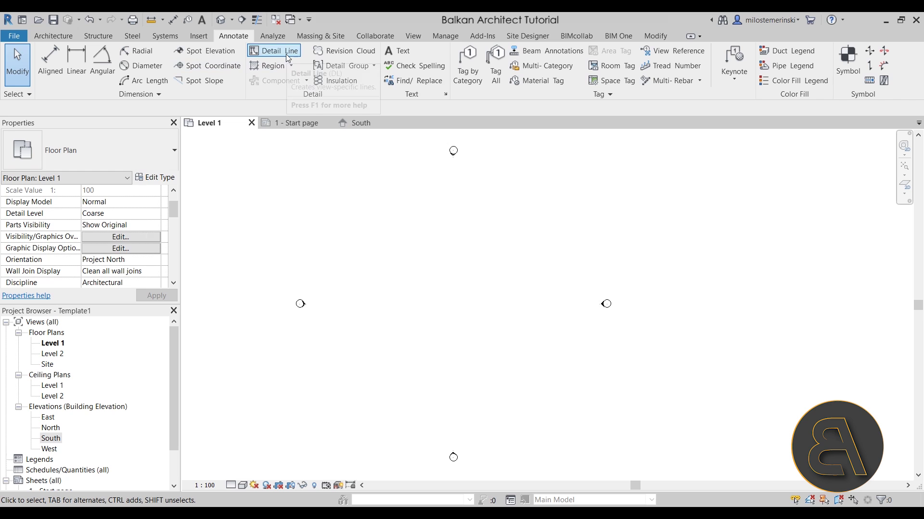
click(397, 50)
click(94, 163)
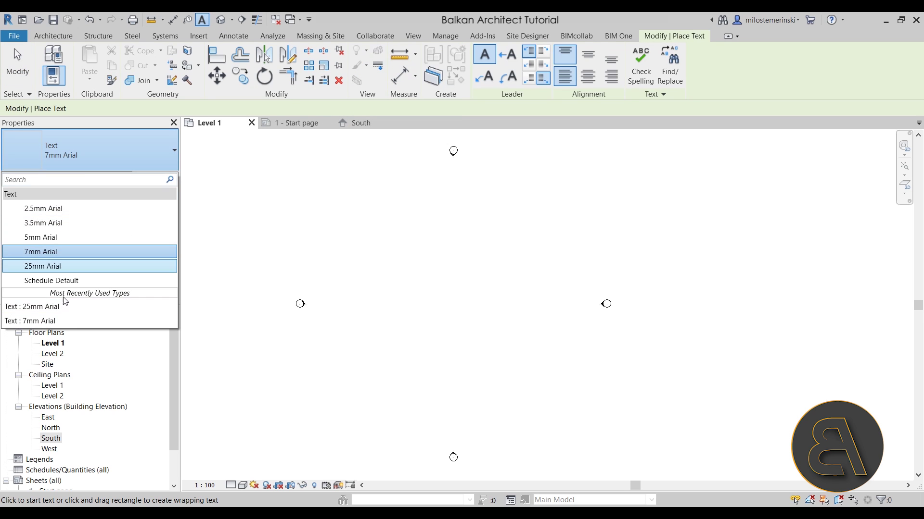
click(86, 138)
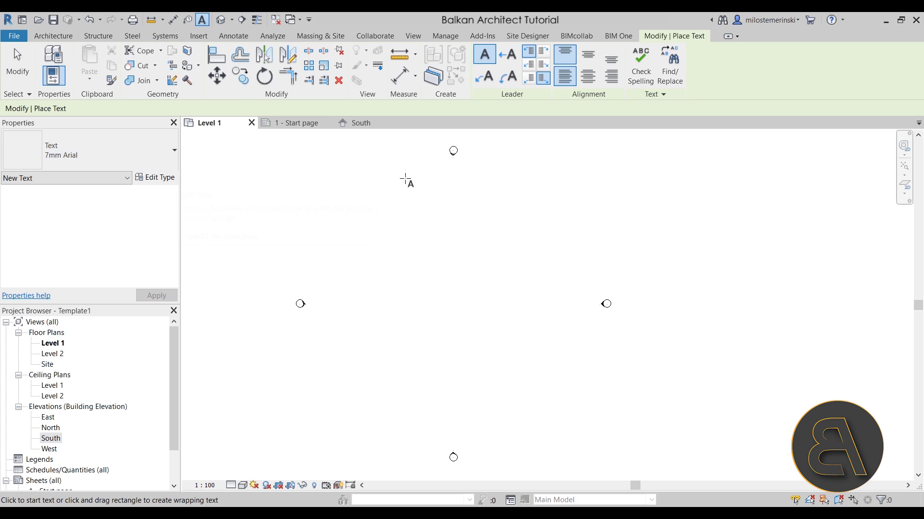
key(Escape)
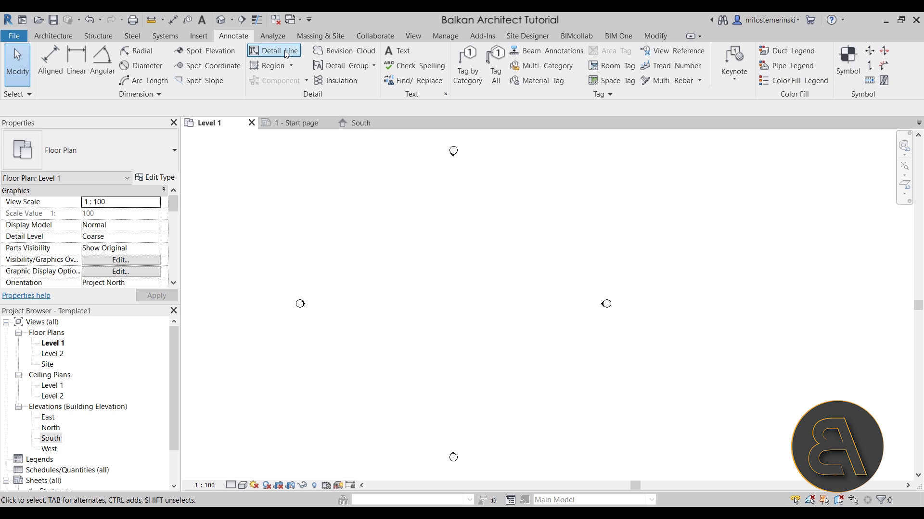
click(302, 81)
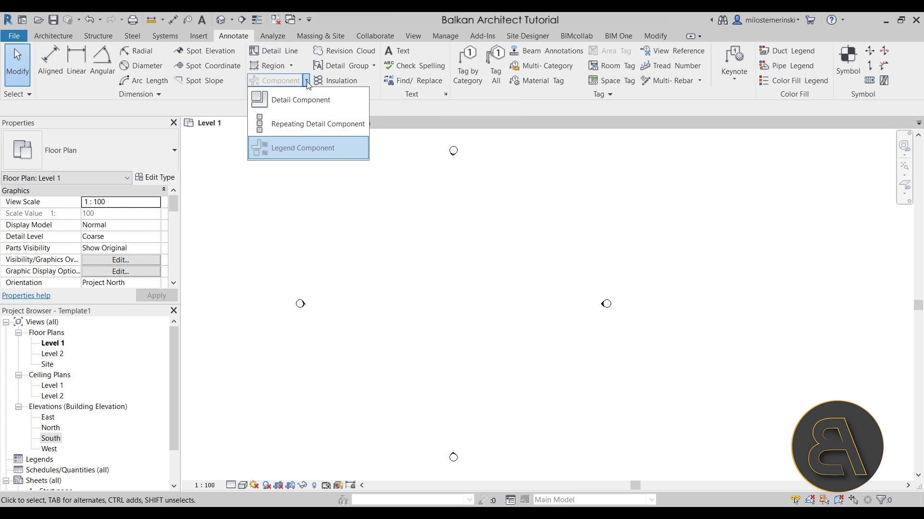
click(300, 100)
click(88, 165)
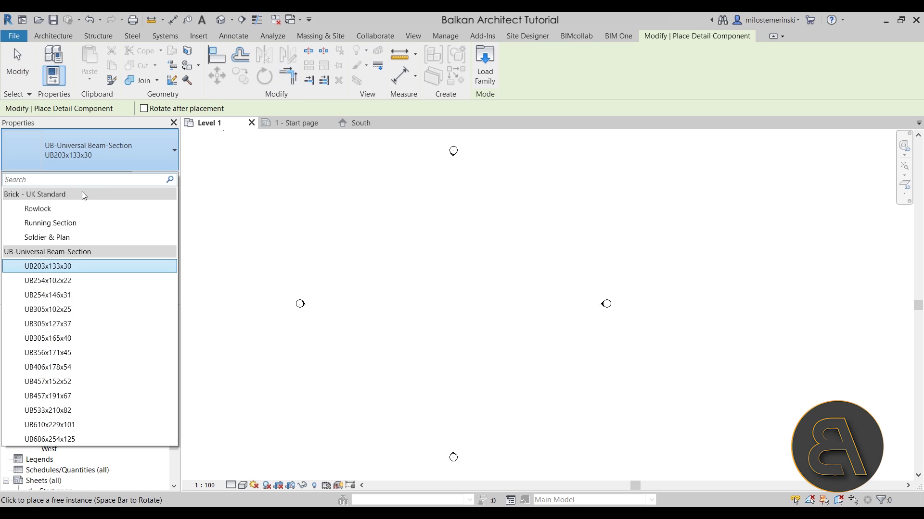
click(51, 209)
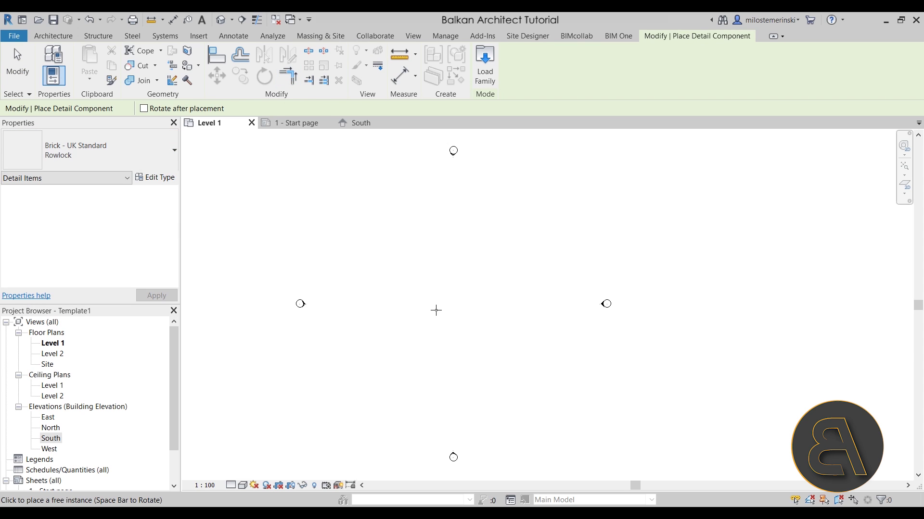
scroll(438, 303, up, 3)
scroll(439, 302, up, 2)
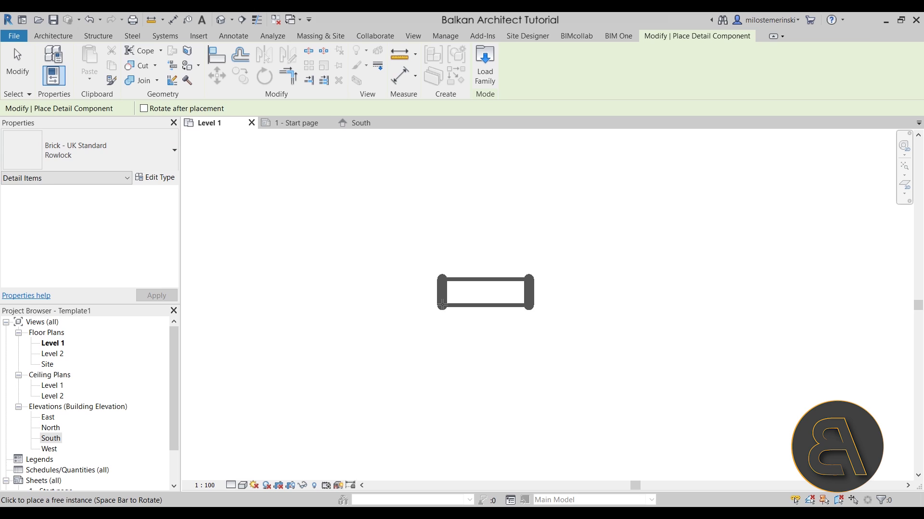
key(Escape)
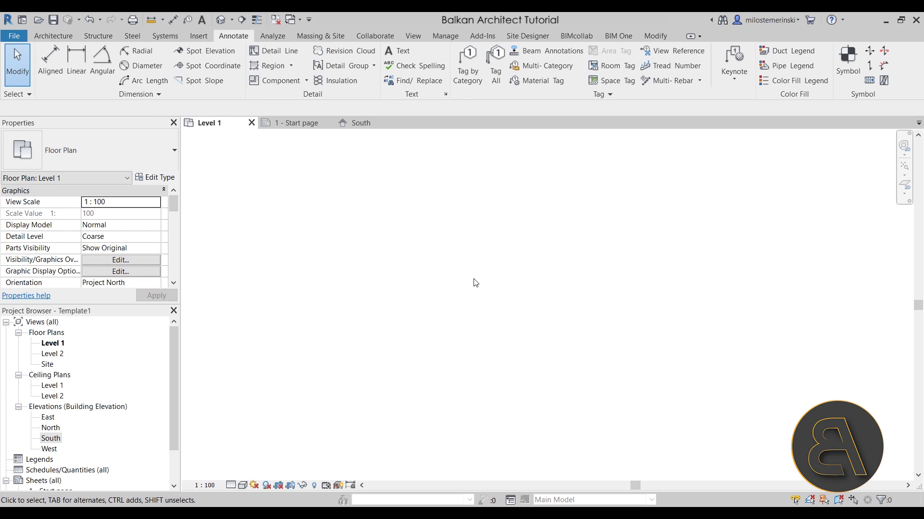
scroll(472, 283, down, 3)
scroll(473, 271, down, 1)
middle_drag(472, 266, 439, 293)
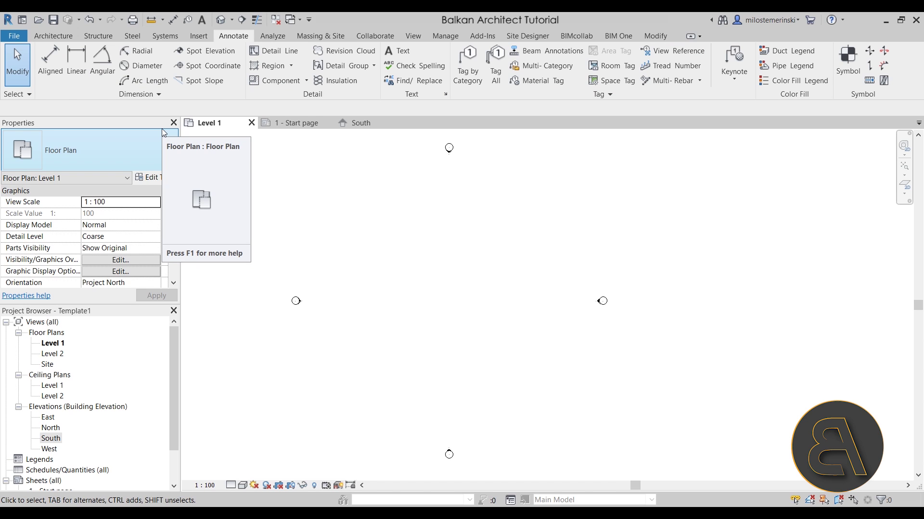
scroll(83, 381, down, 2)
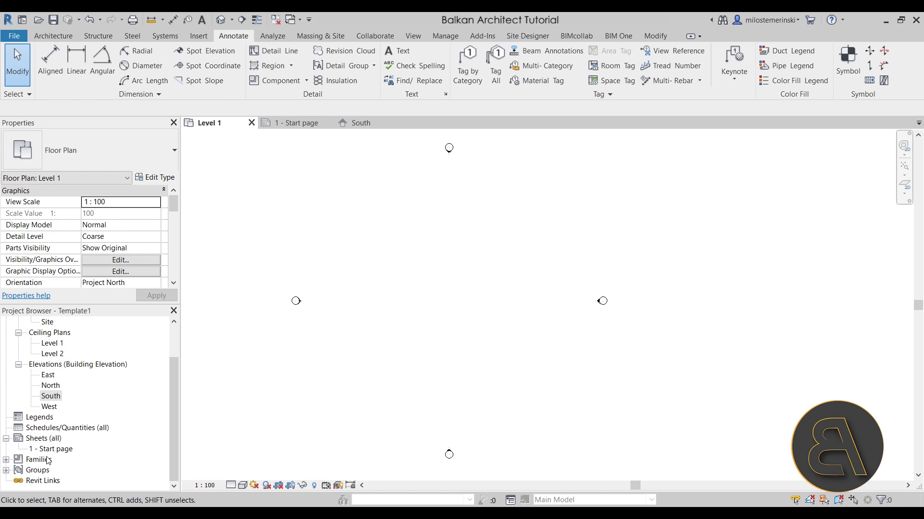
right_click(42, 440)
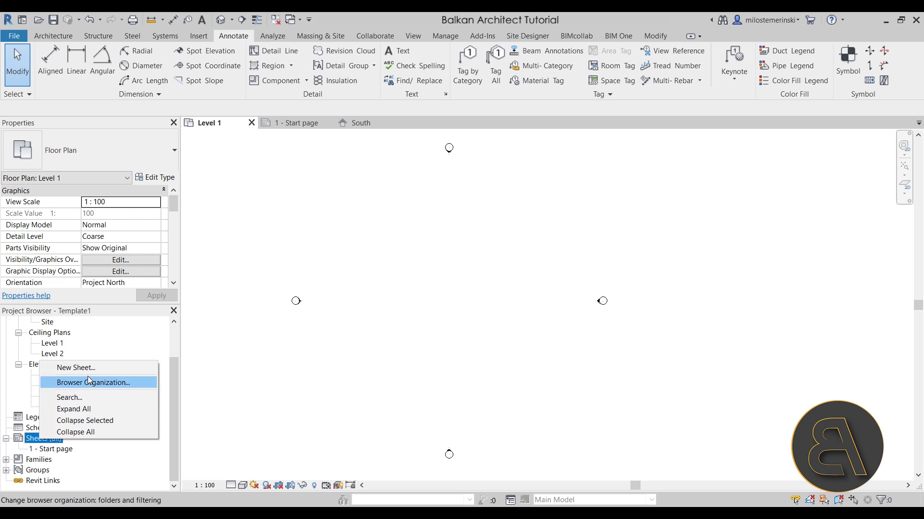
click(65, 367)
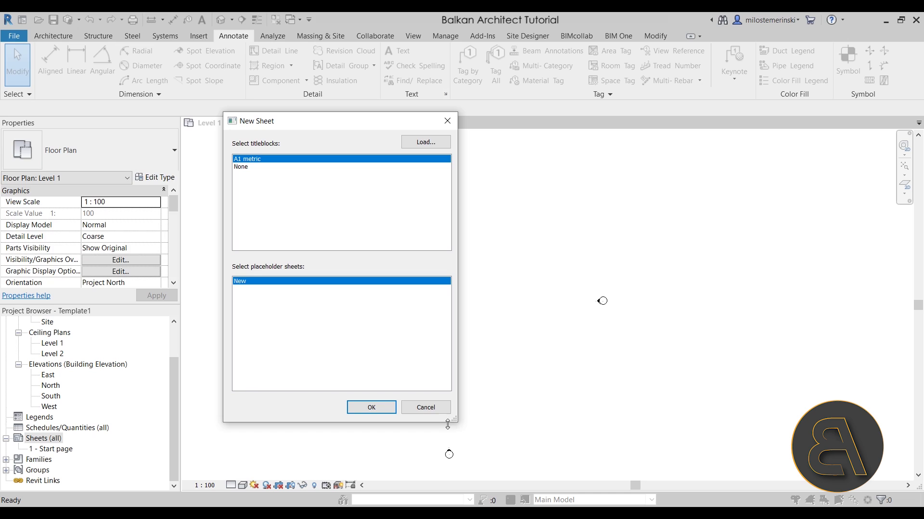
click(406, 408)
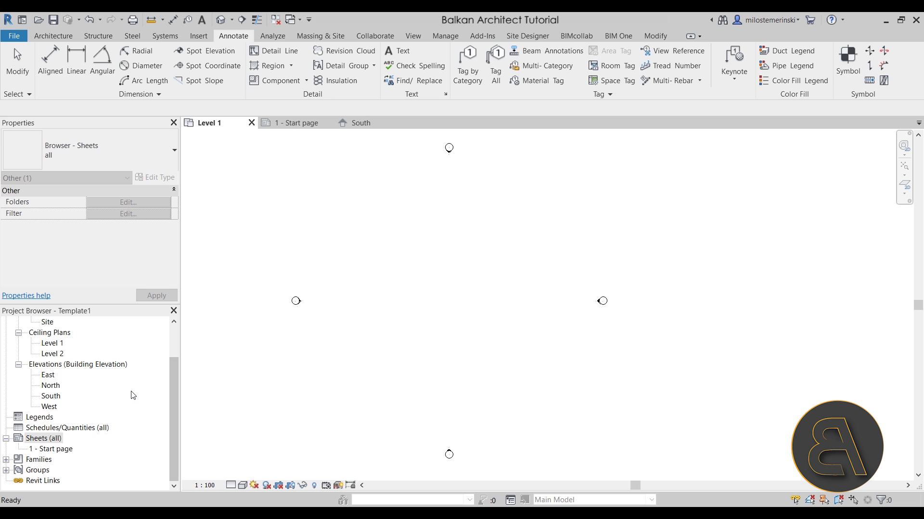
click(38, 432)
right_click(38, 432)
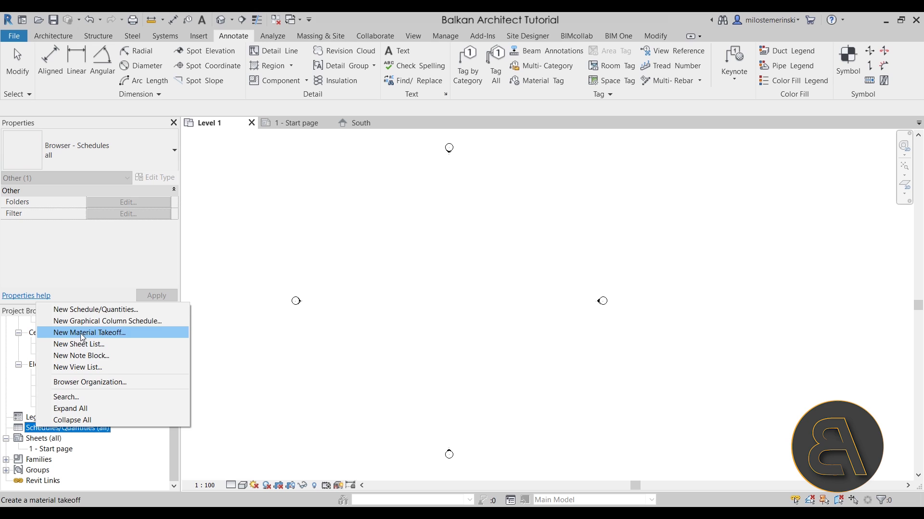
click(75, 309)
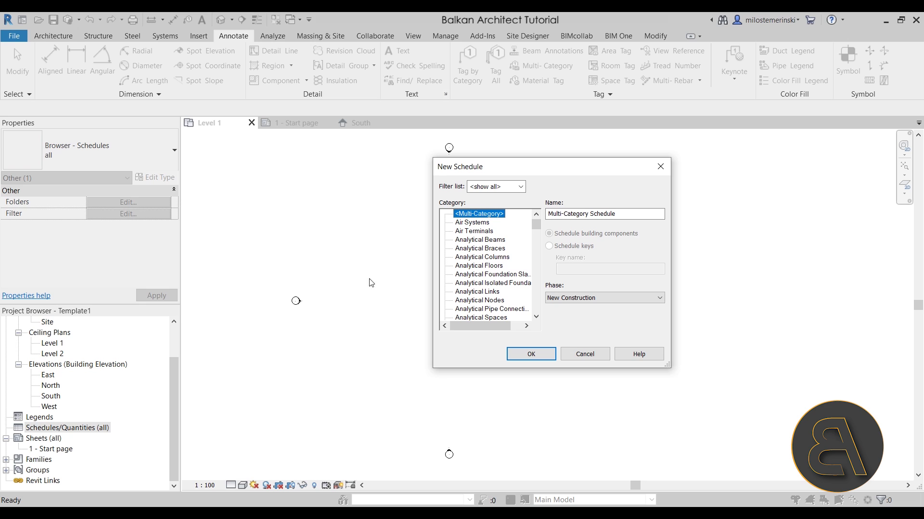
scroll(564, 267, down, 4)
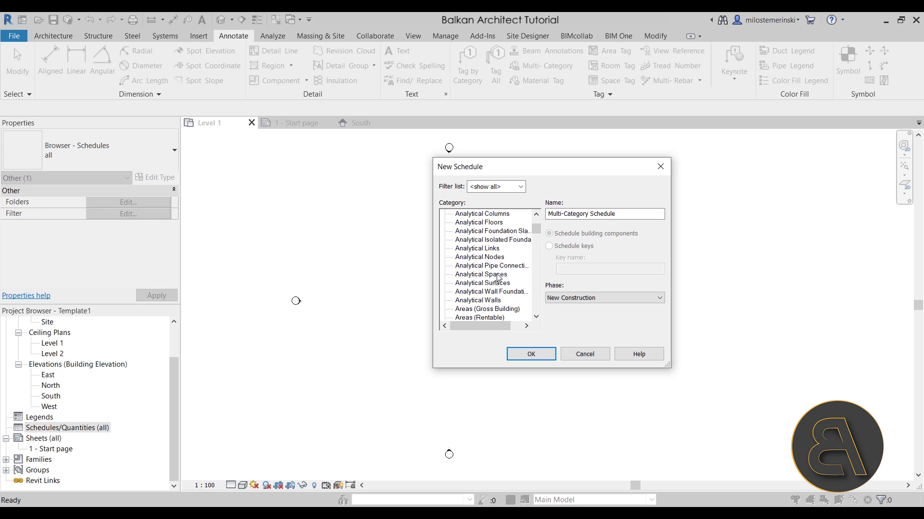
click(586, 354)
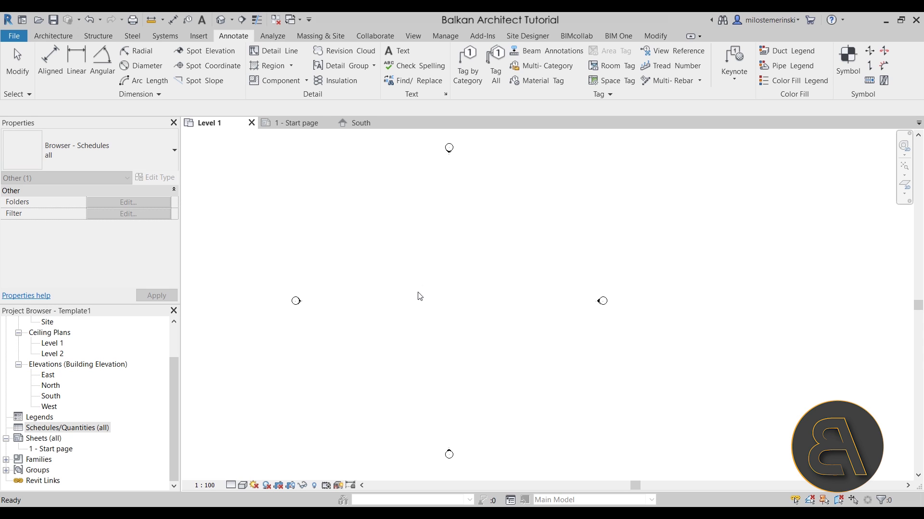
Review the Keyboard Shortcuts assignments under View > User Interface and cancel without changes
click(446, 38)
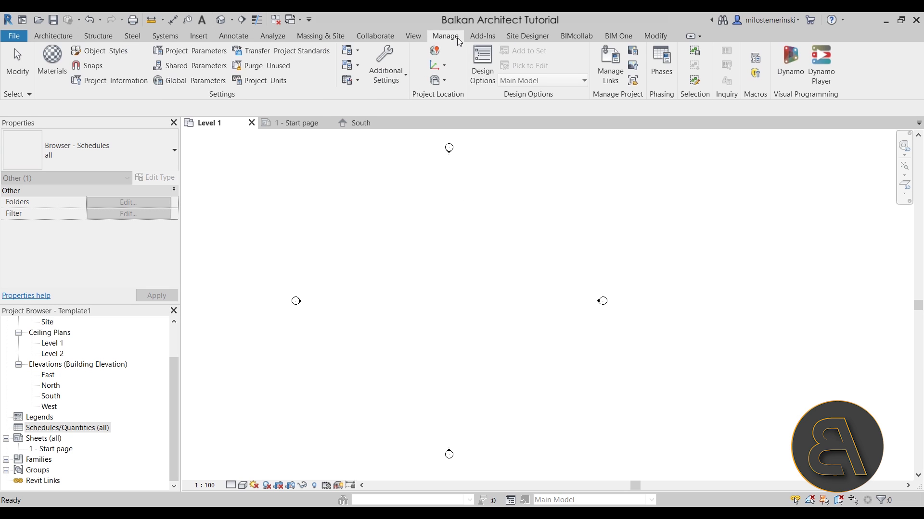
click(408, 37)
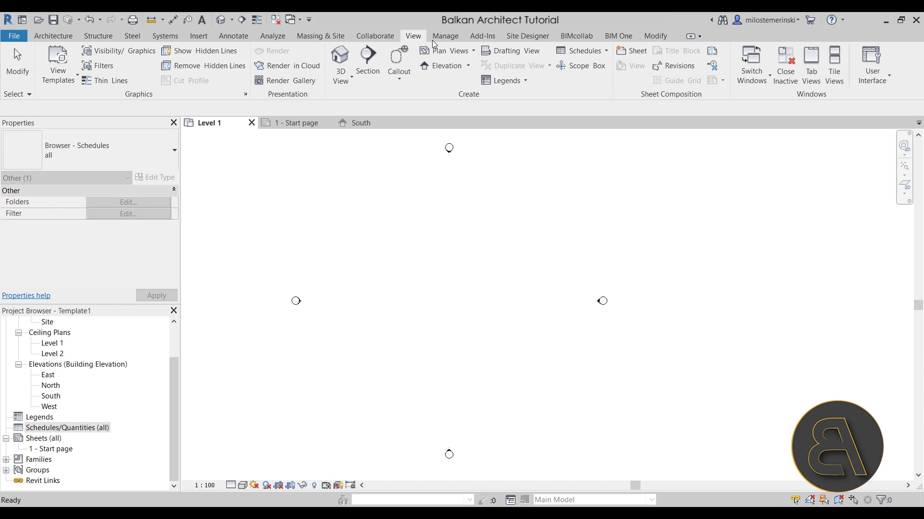
click(871, 83)
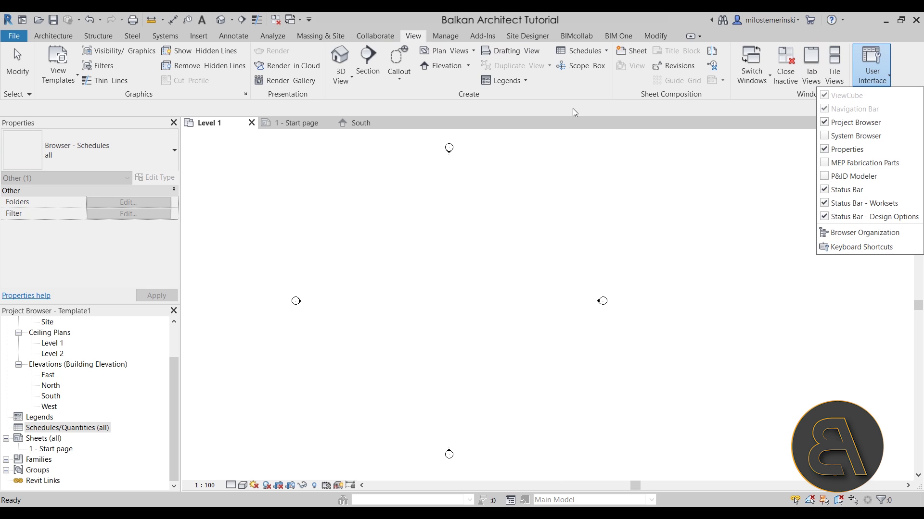
click(879, 85)
click(879, 82)
click(837, 248)
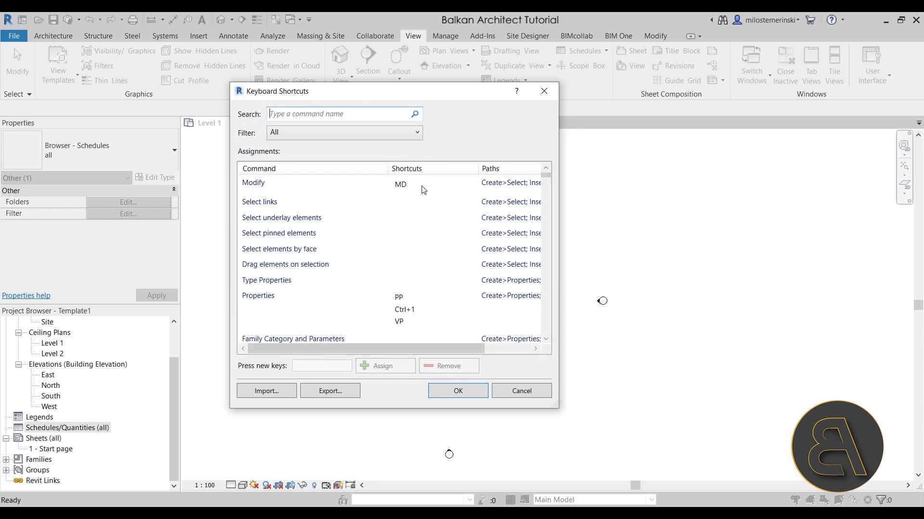
drag(421, 92, 398, 111)
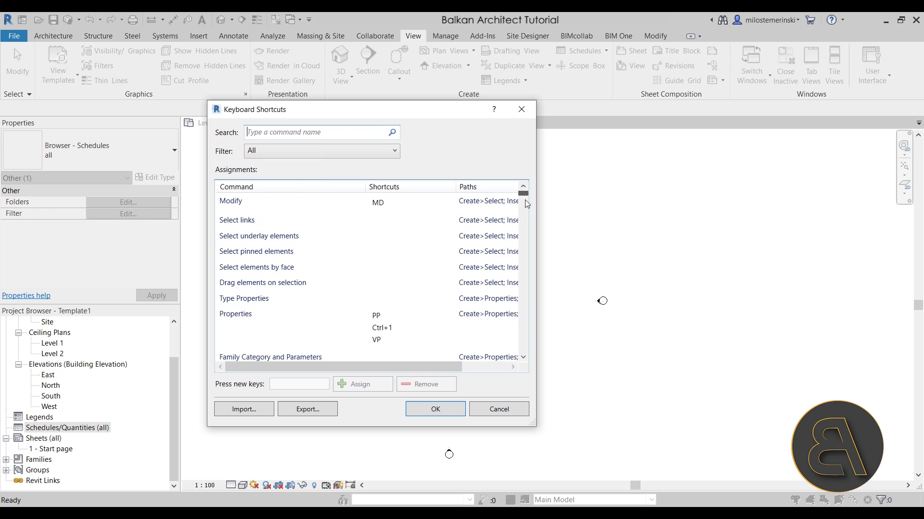
drag(526, 196, 524, 292)
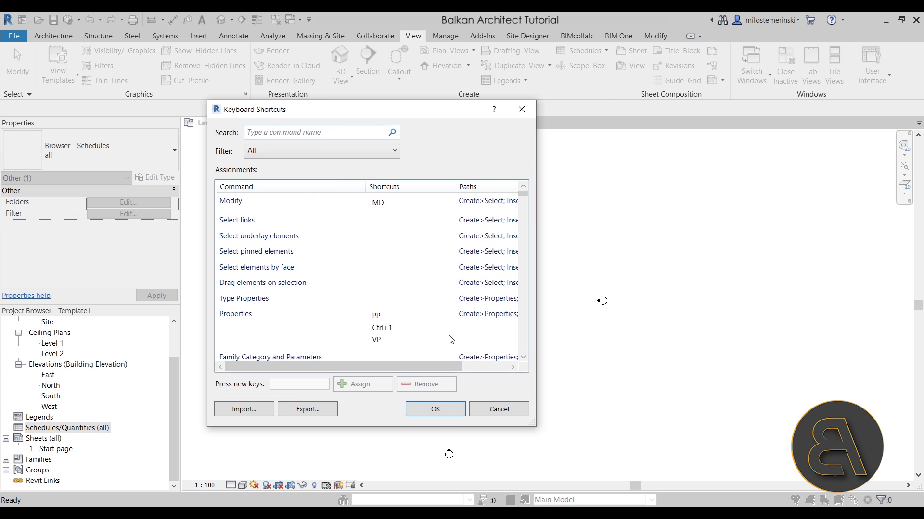
click(480, 415)
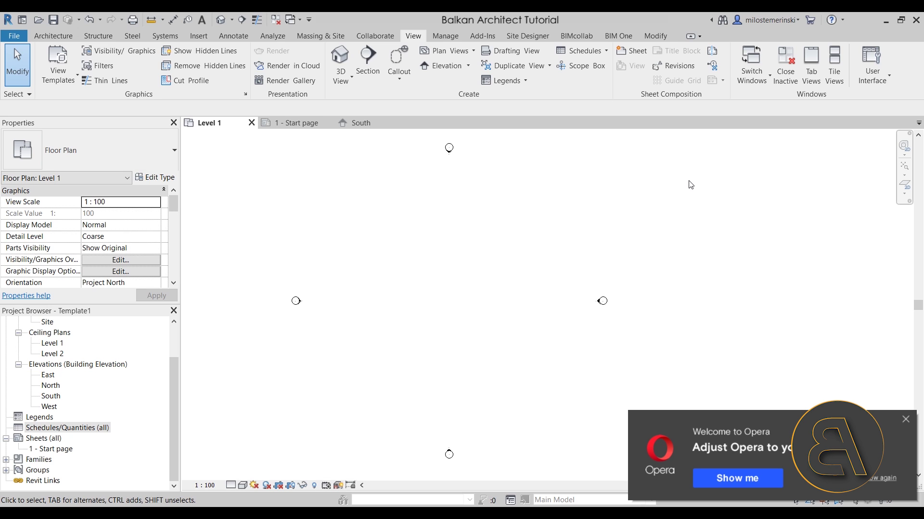
click(905, 421)
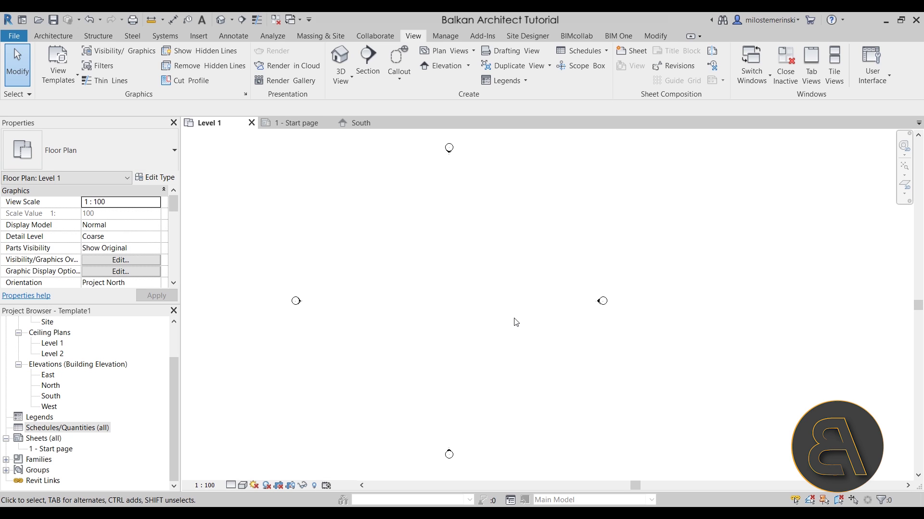